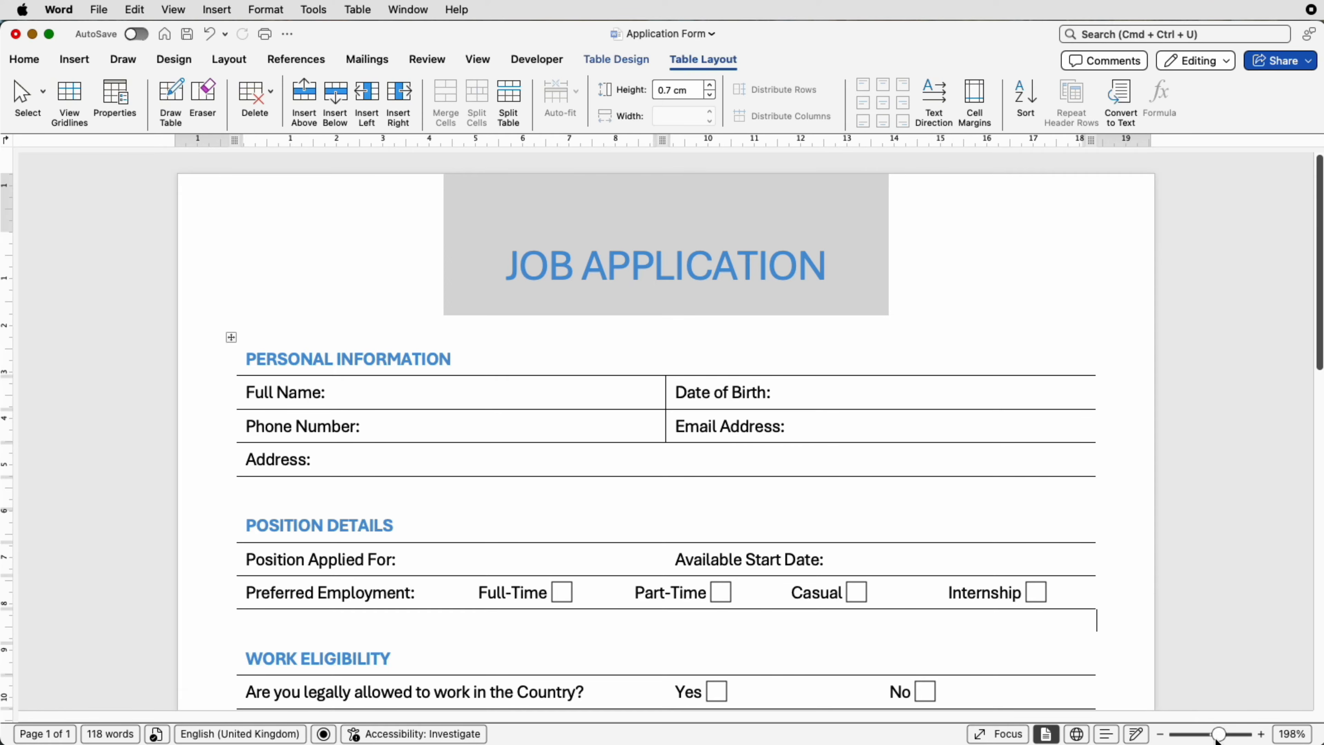
- Open the Developer tab and confirm Developer is ticked in Word's Ribbon & Toolbar preferences, cancelling
left_click_drag(1218, 741, 1201, 741)
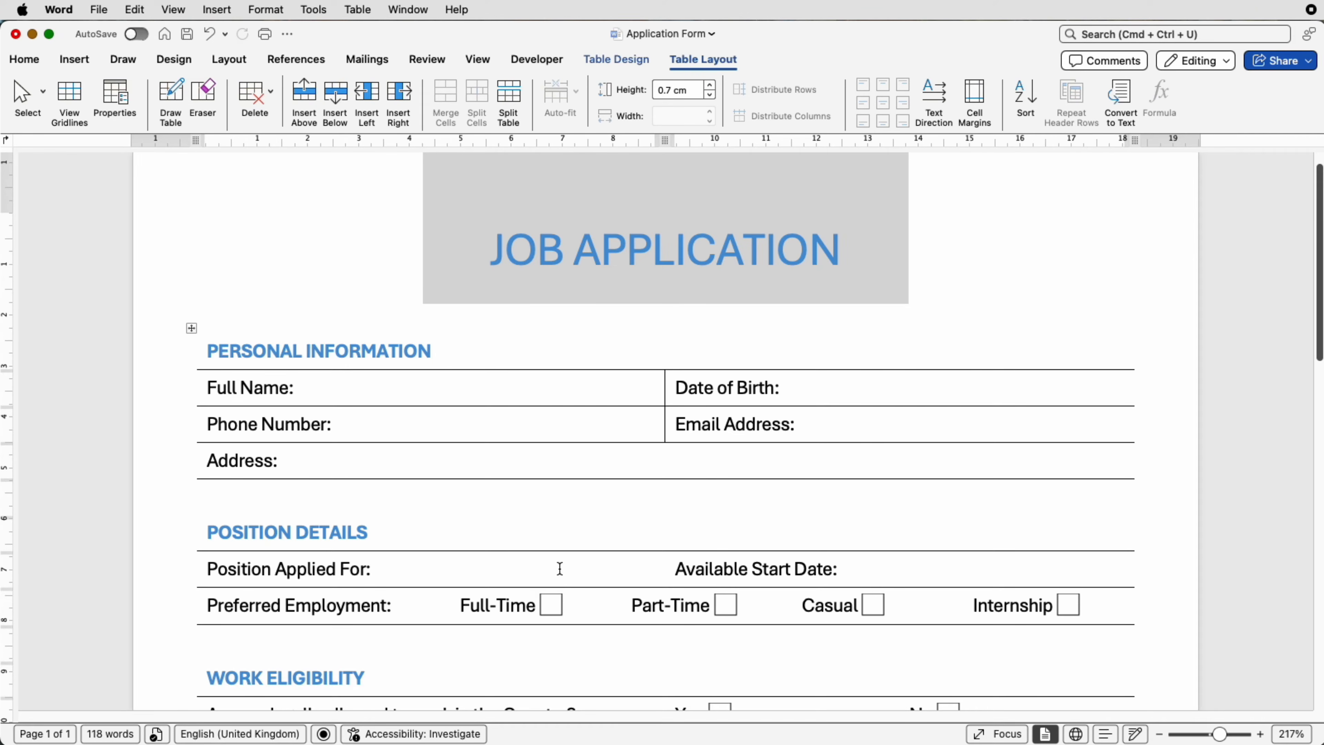
left_click(521, 60)
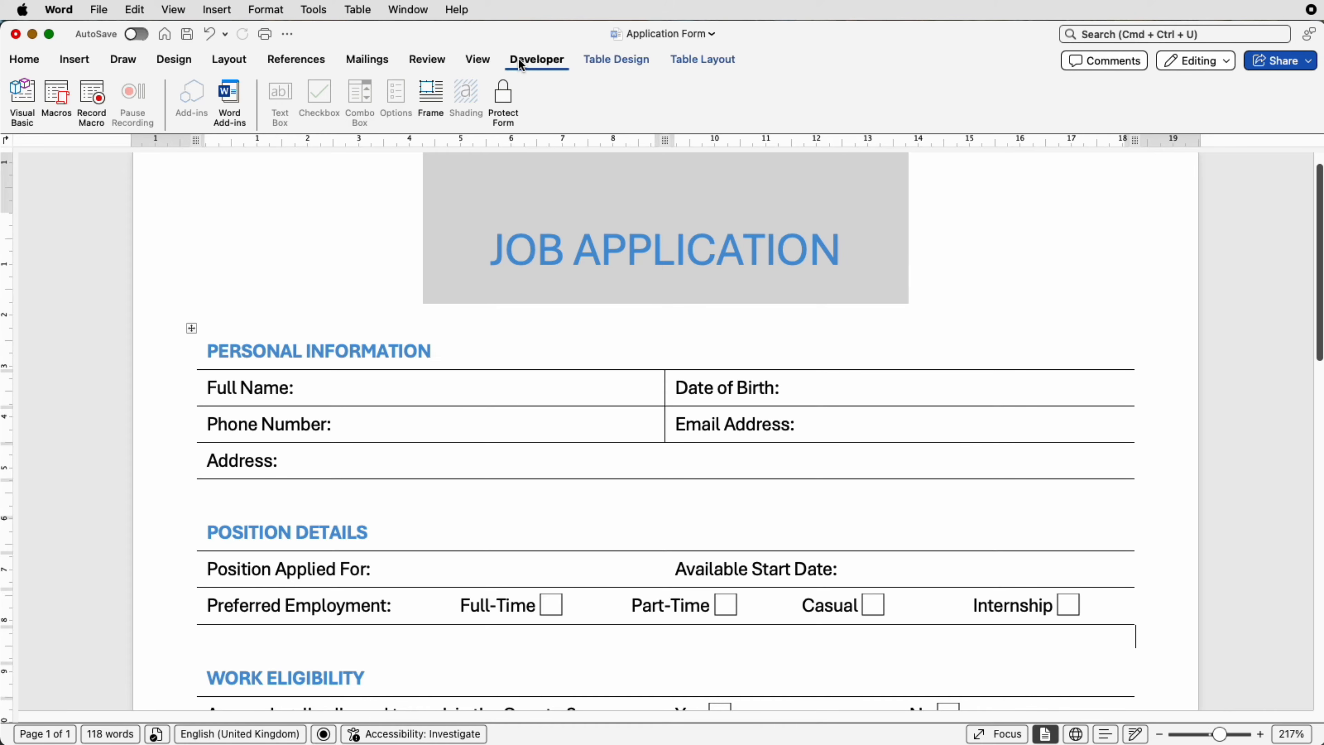
left_click(58, 9)
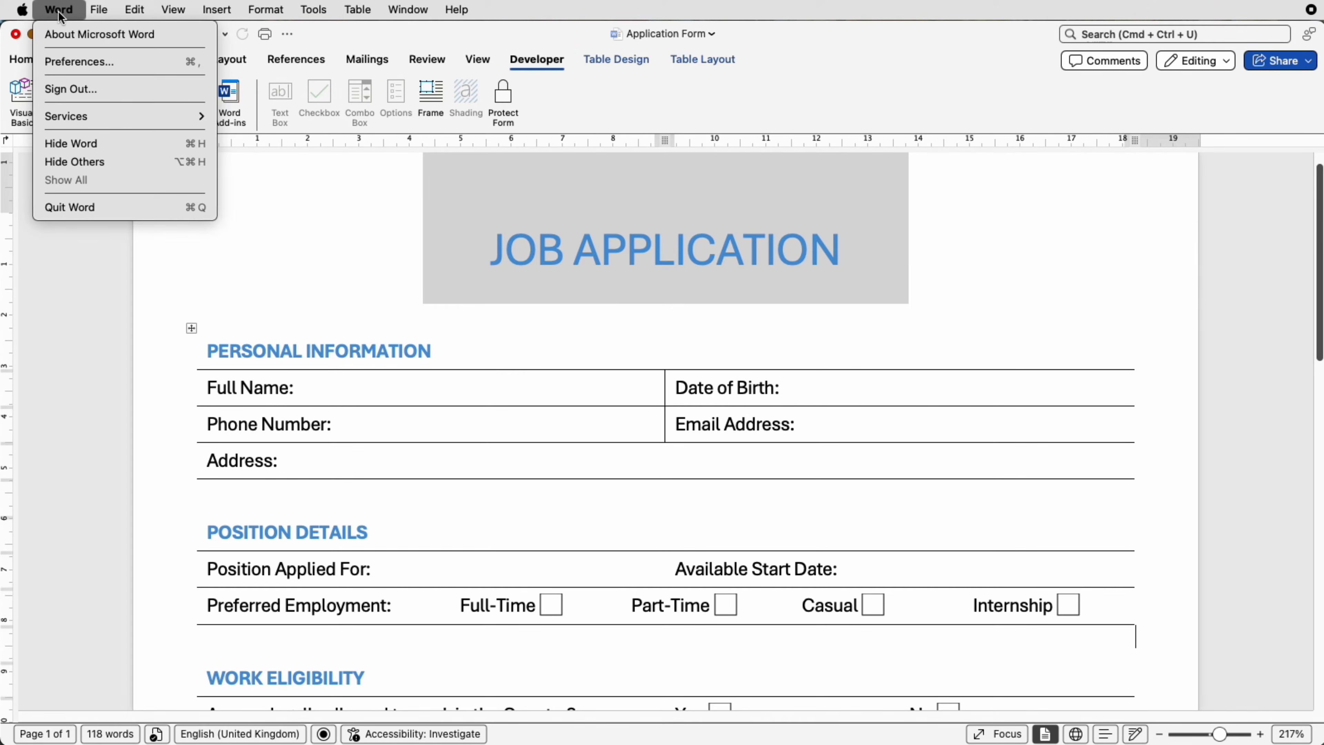
left_click(74, 61)
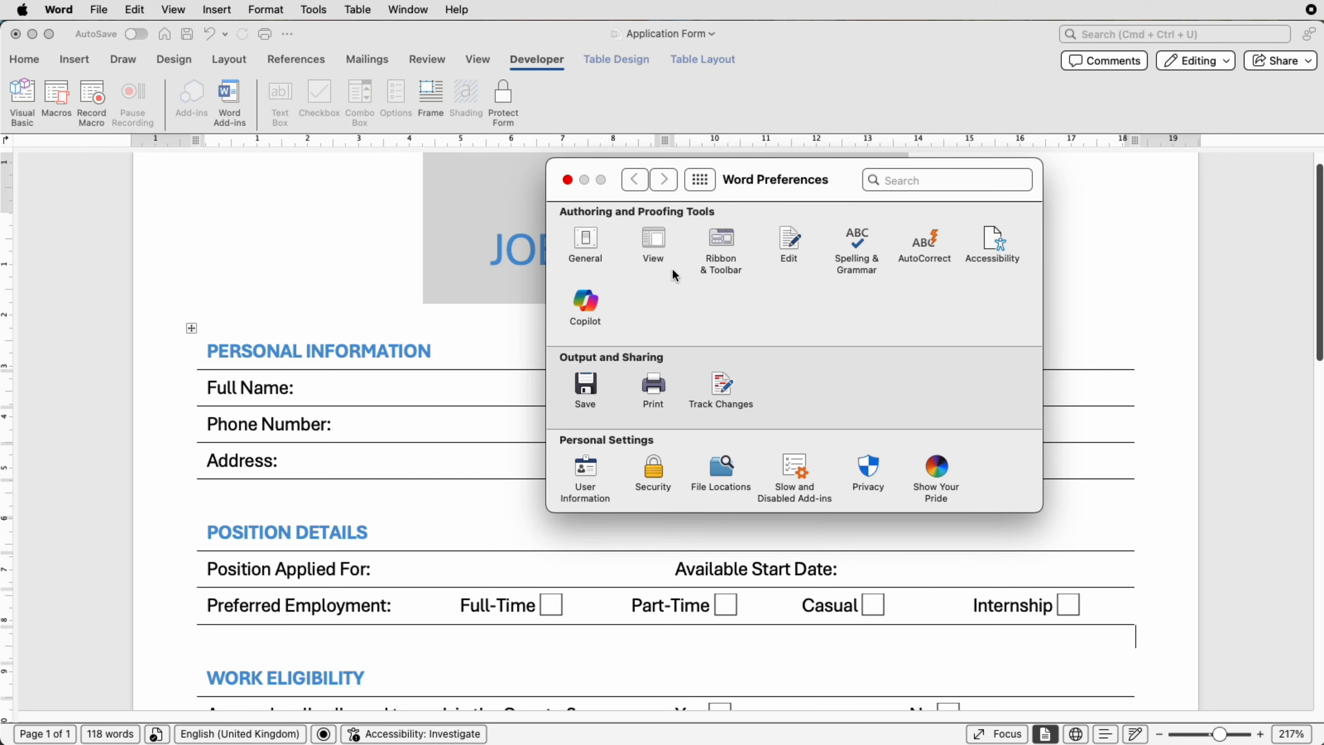
left_click(708, 246)
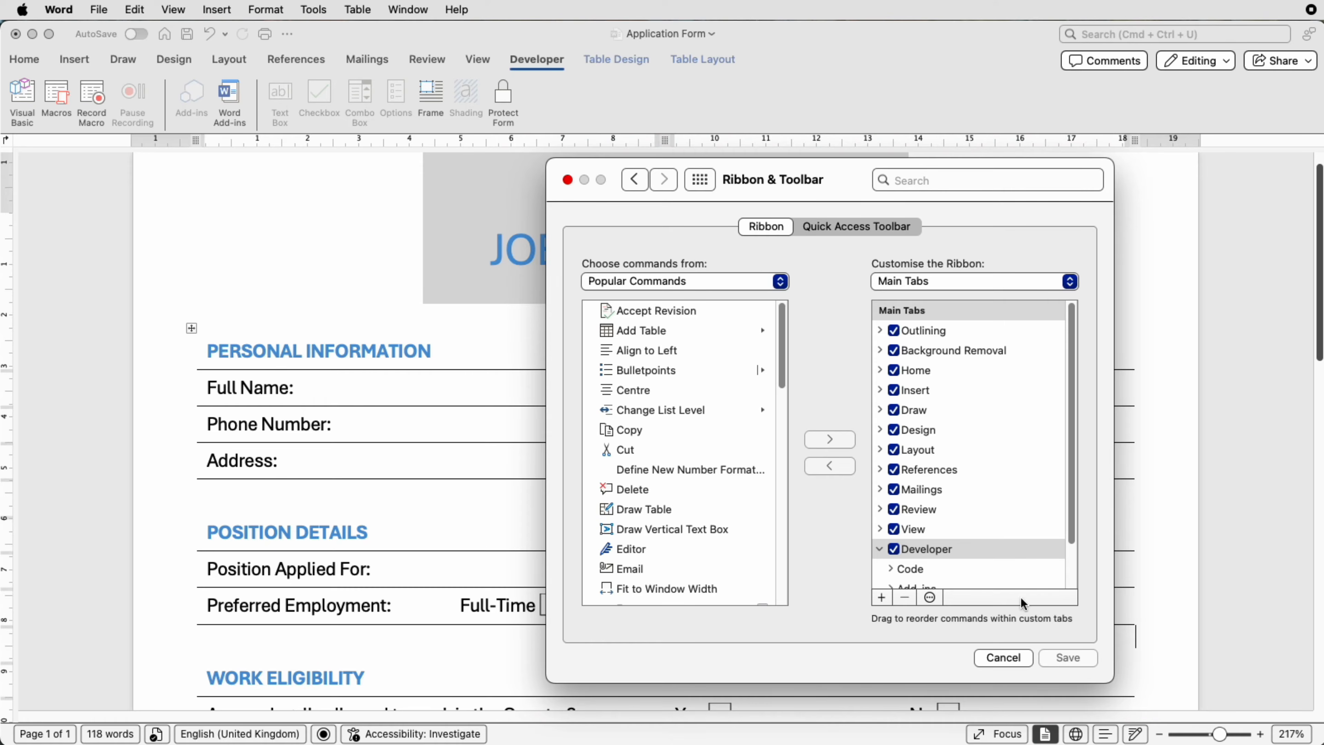
left_click(568, 180)
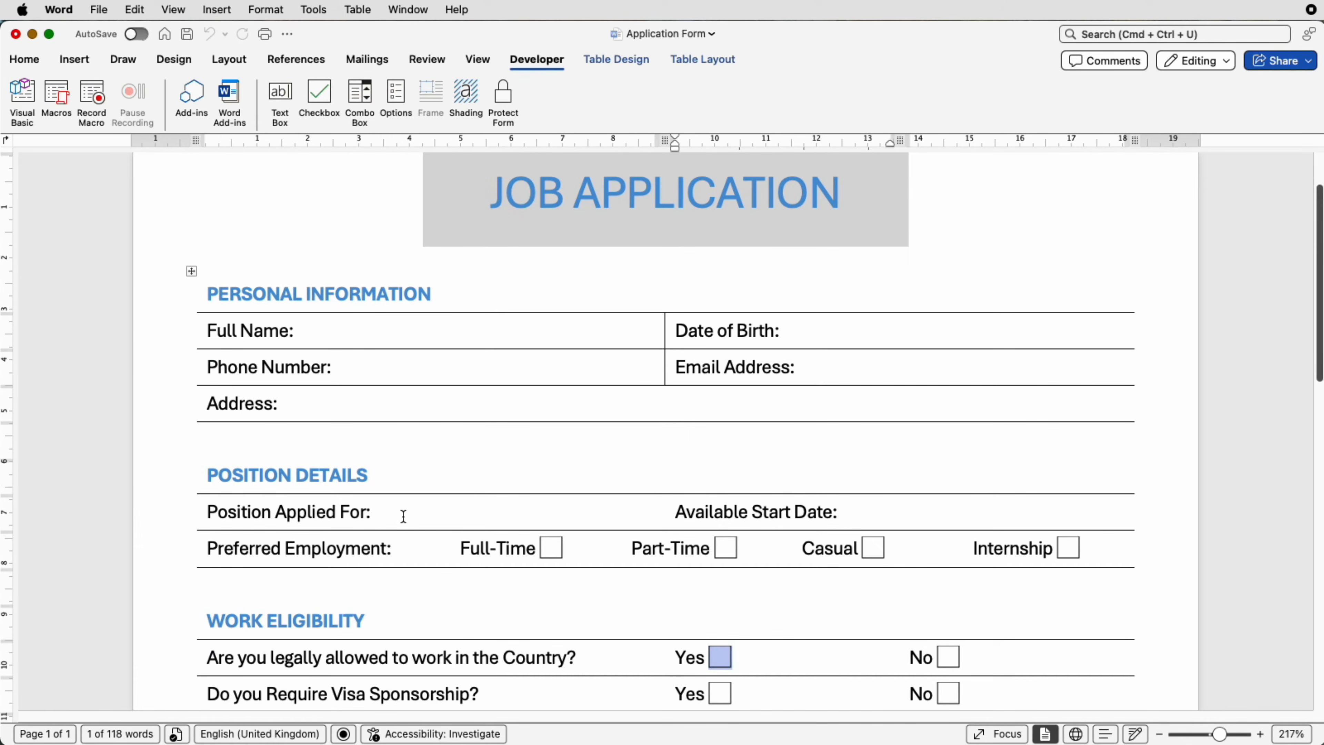
- Insert a Combo Box (Form Control) field right after 'Position Applied For:'
left_click(403, 516)
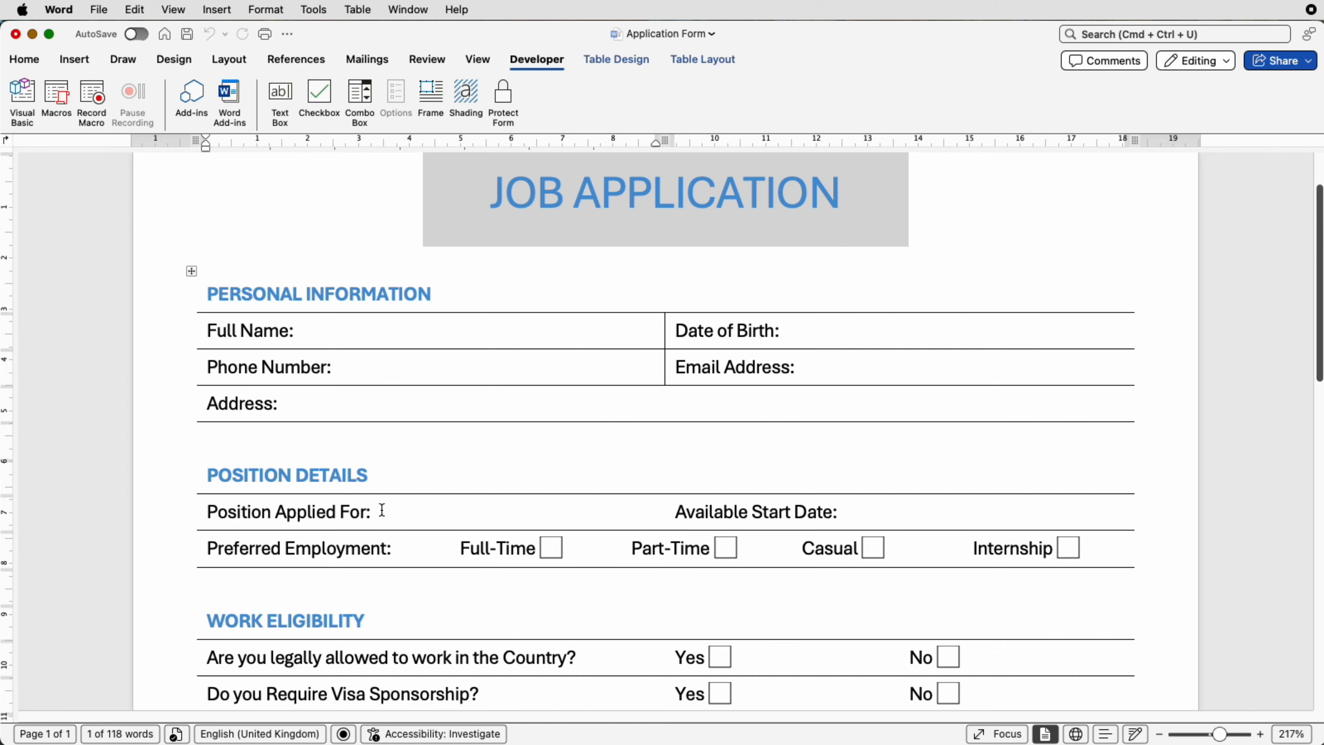
left_click(367, 99)
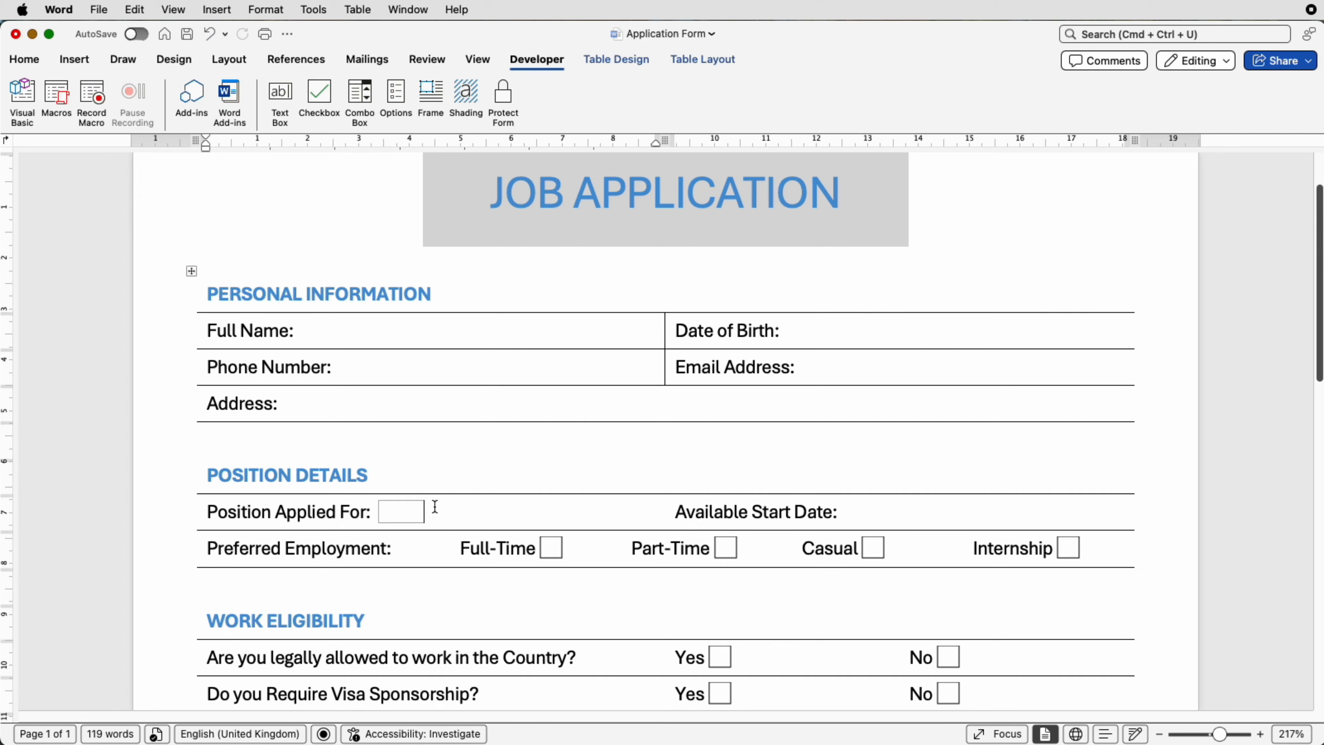
- In the field's Properties, add IT Manager, HR Manager, PR Assistant and Please Select an Option
right_click(399, 516)
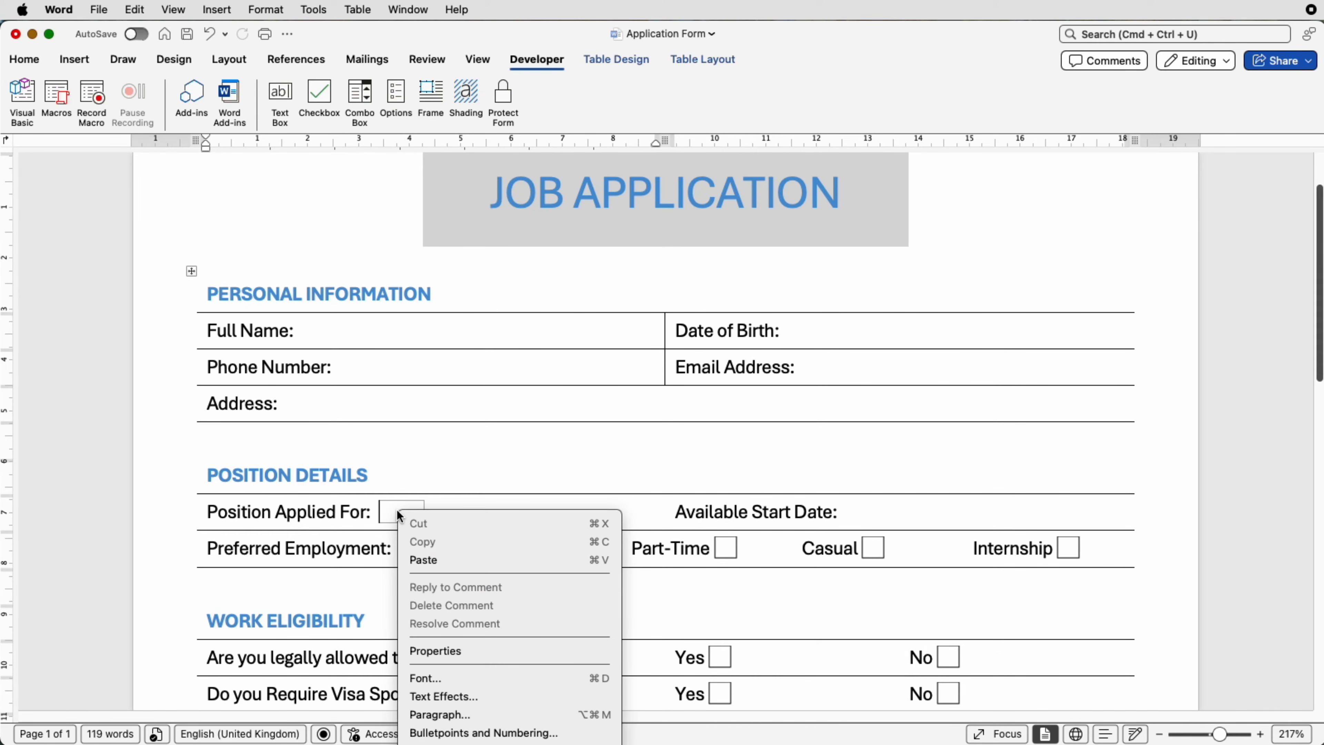
left_click(440, 652)
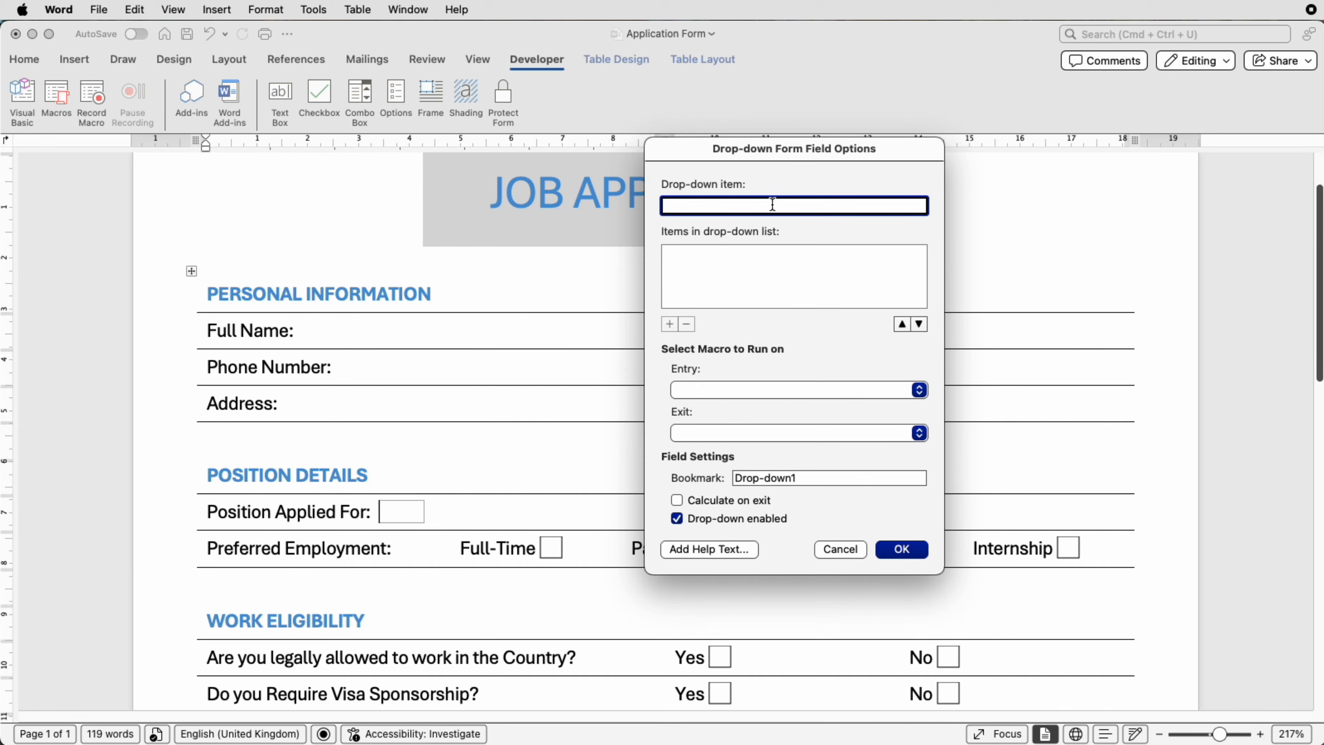
type("IT Manager")
key("Return")
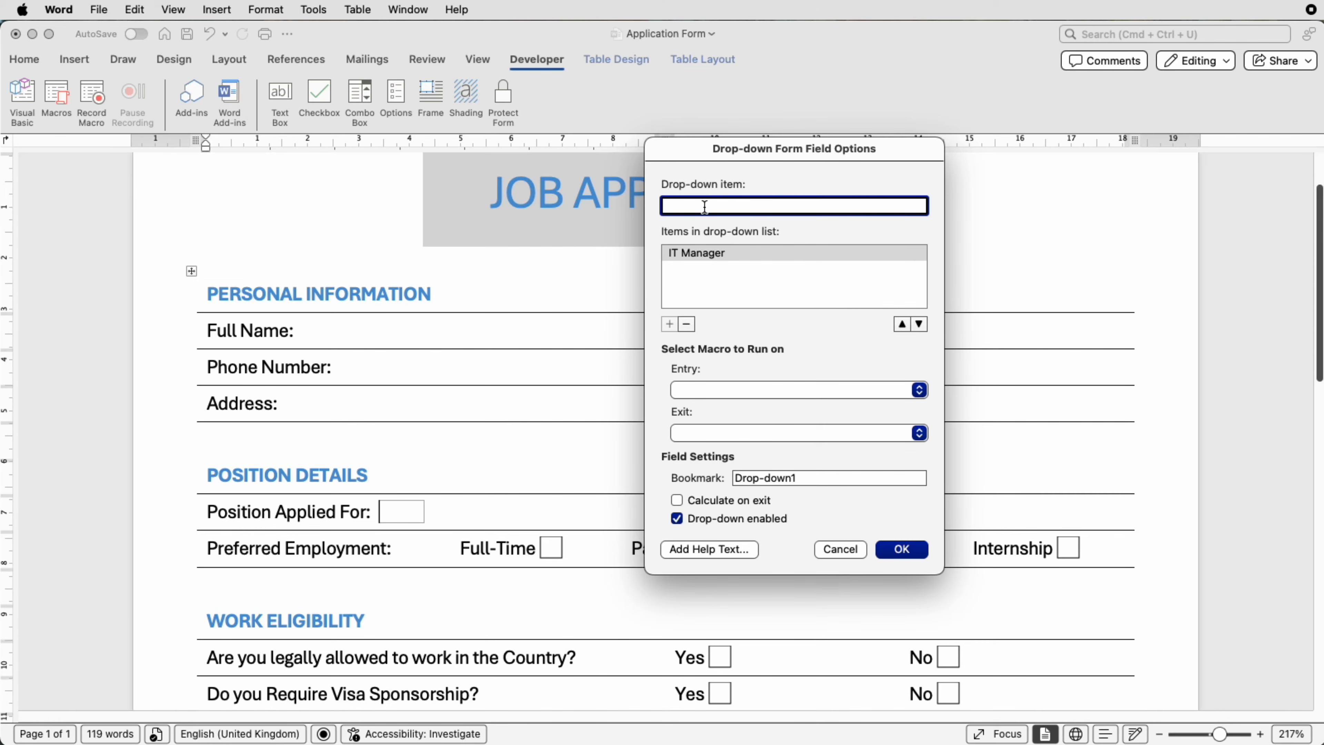
type("HR Manager")
key("Return")
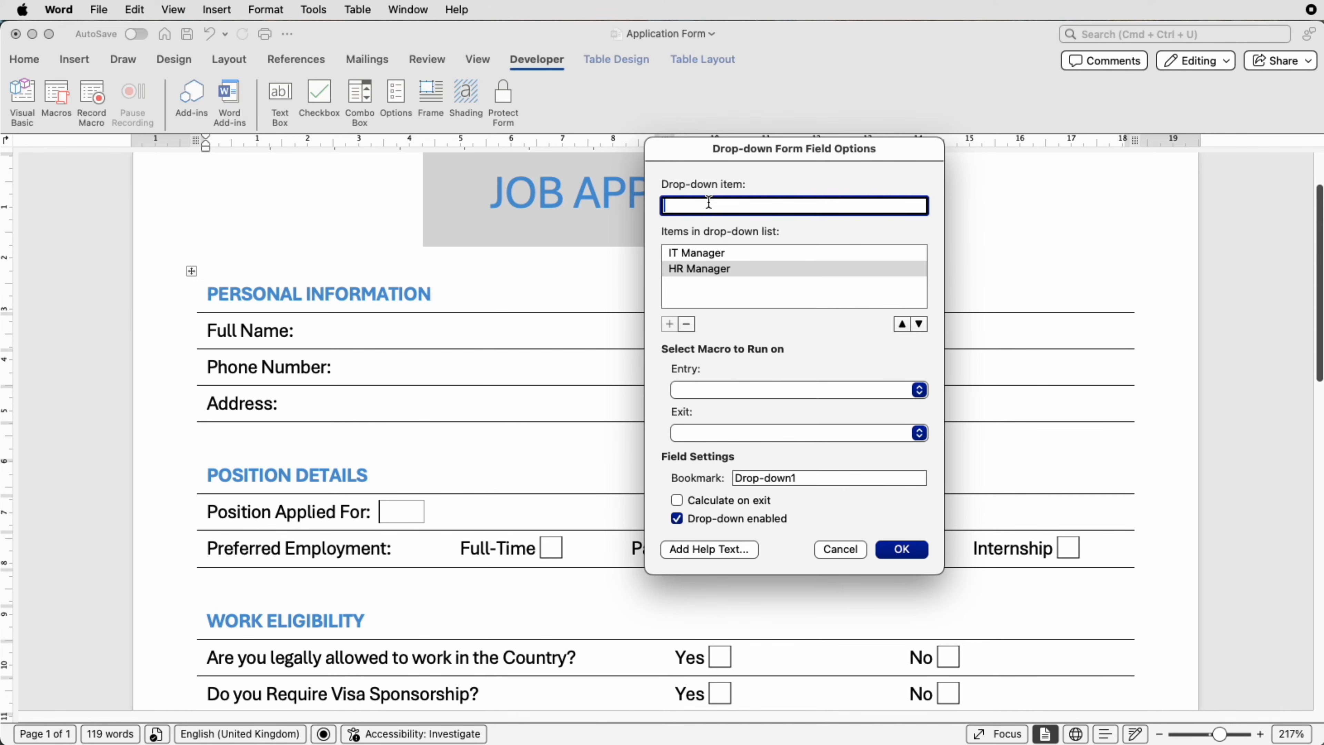
type("PR Assistant")
key("Return")
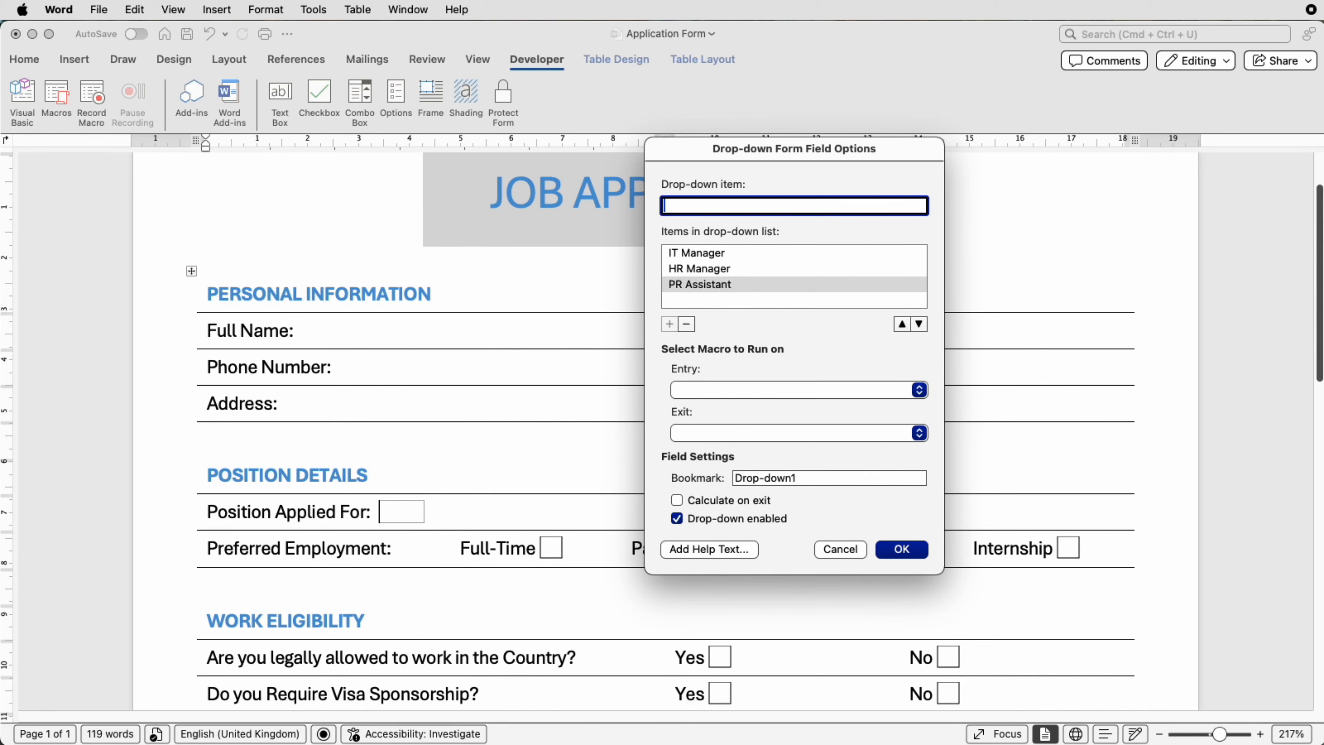
type("Please Select an Option")
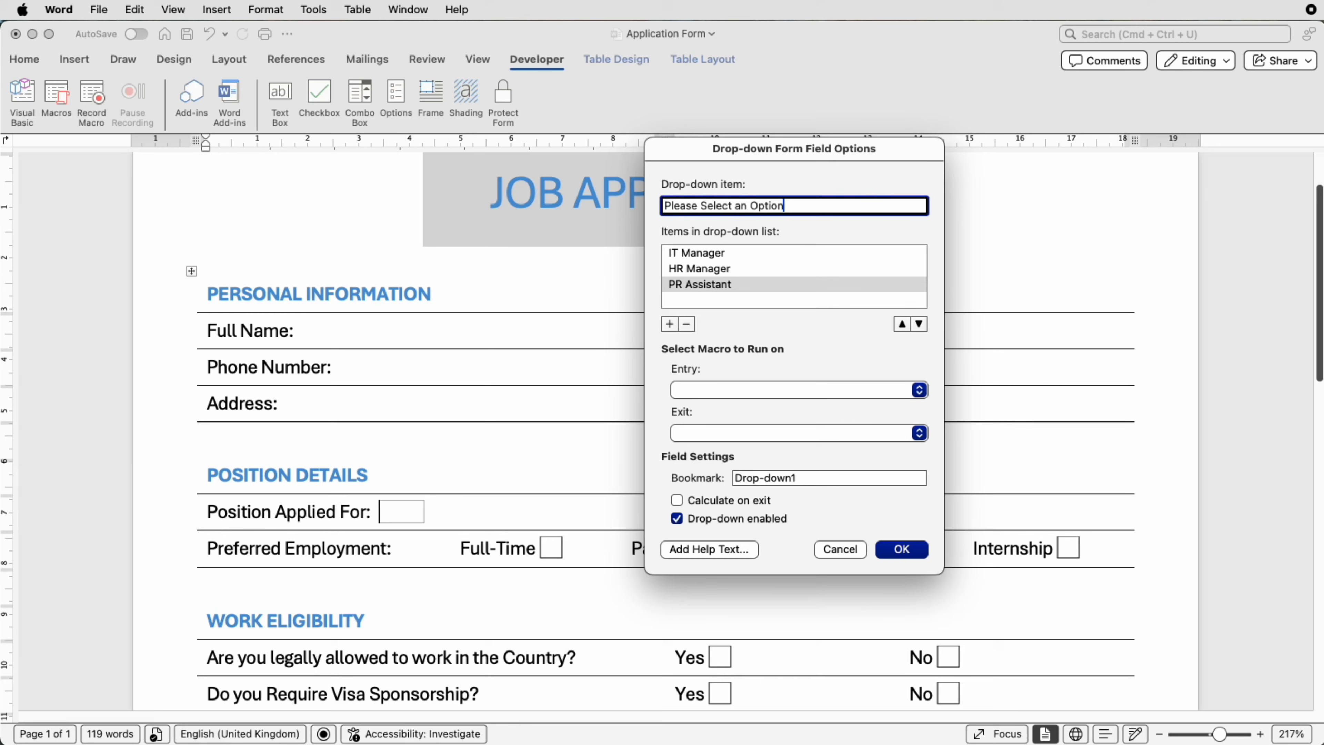
key("Return")
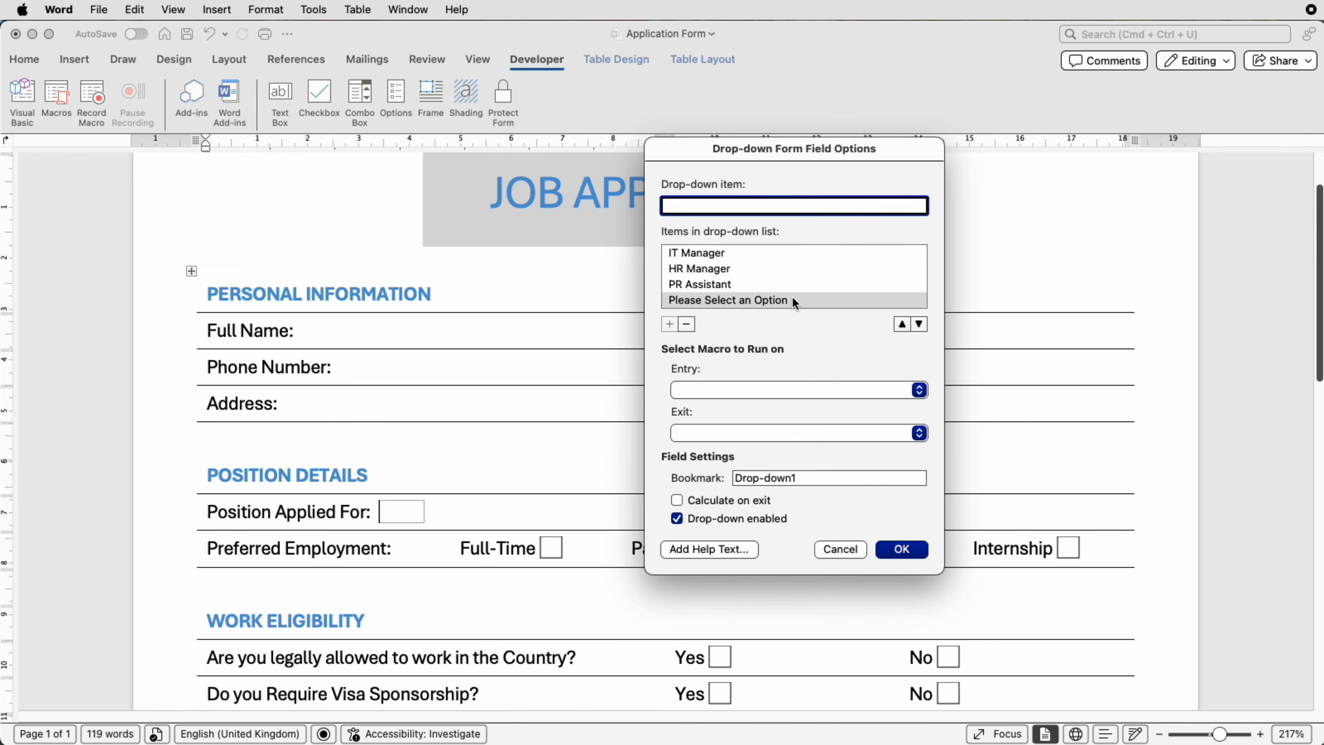
- Move 'Please Select an Option' to the top of the drop-down list
left_click(901, 324)
left_click(902, 325)
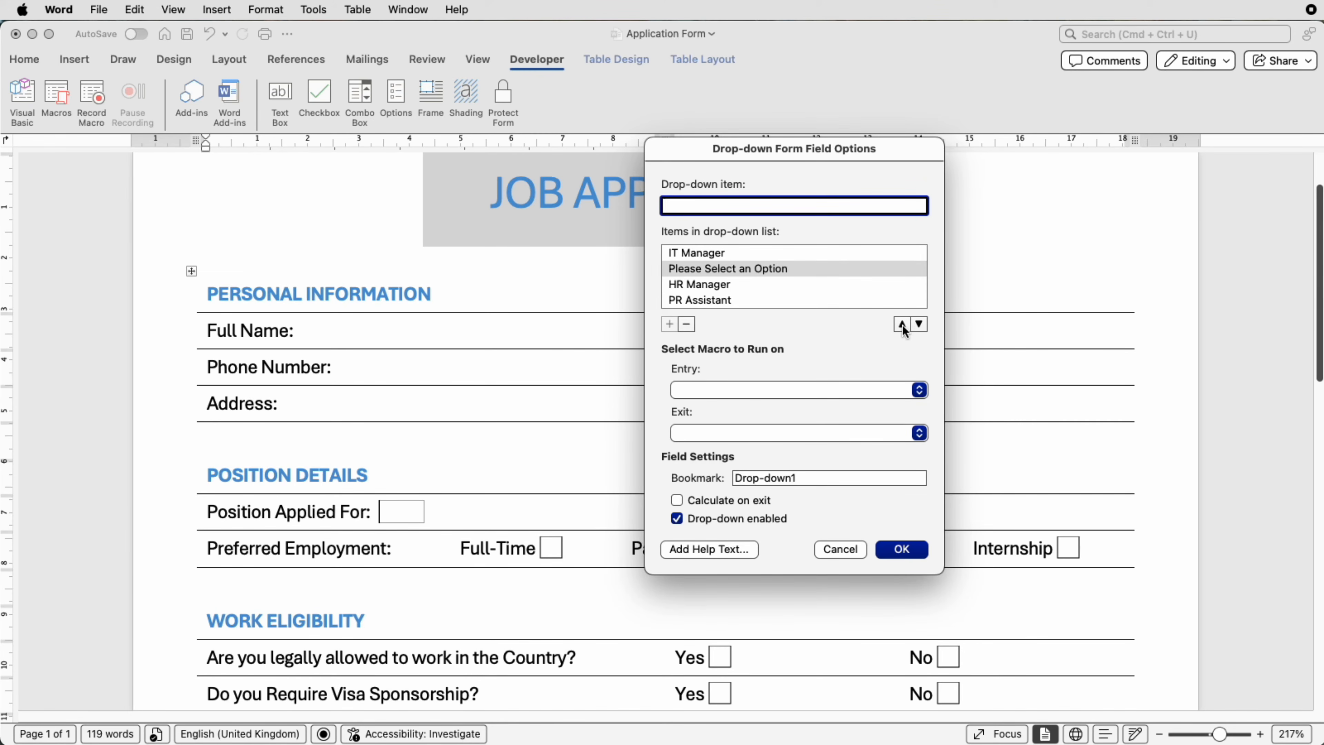
left_click(902, 324)
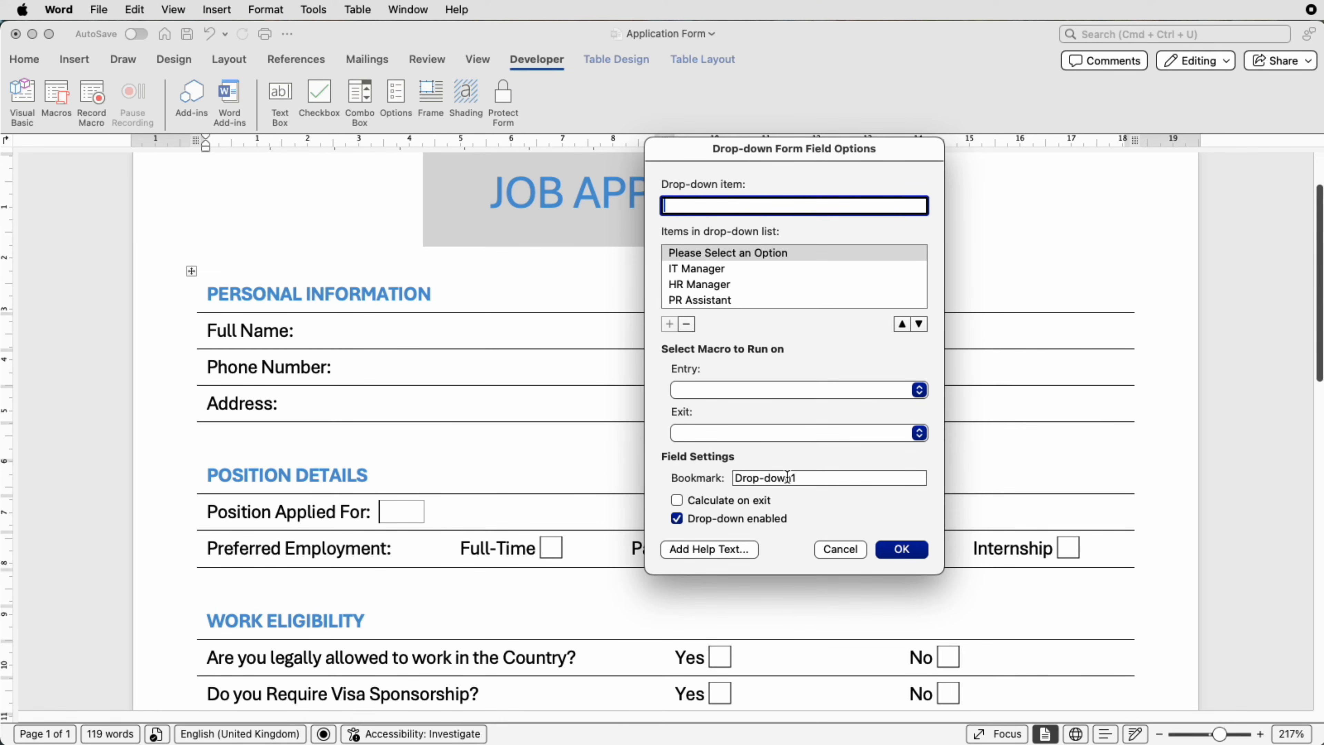
- Rename the field's bookmark from Drop-down1 to 'Positions' and apply the settings
left_click(802, 478)
left_click_drag(802, 478, 731, 479)
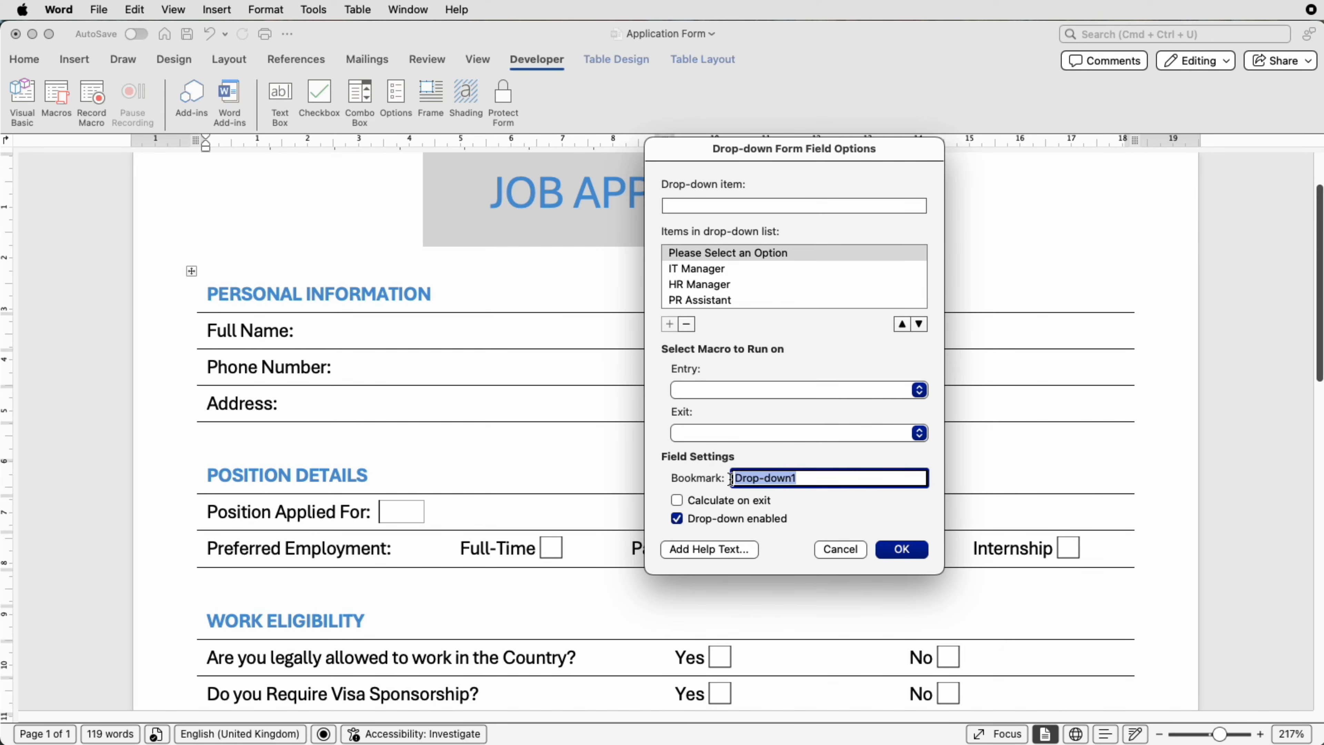
type("Positions")
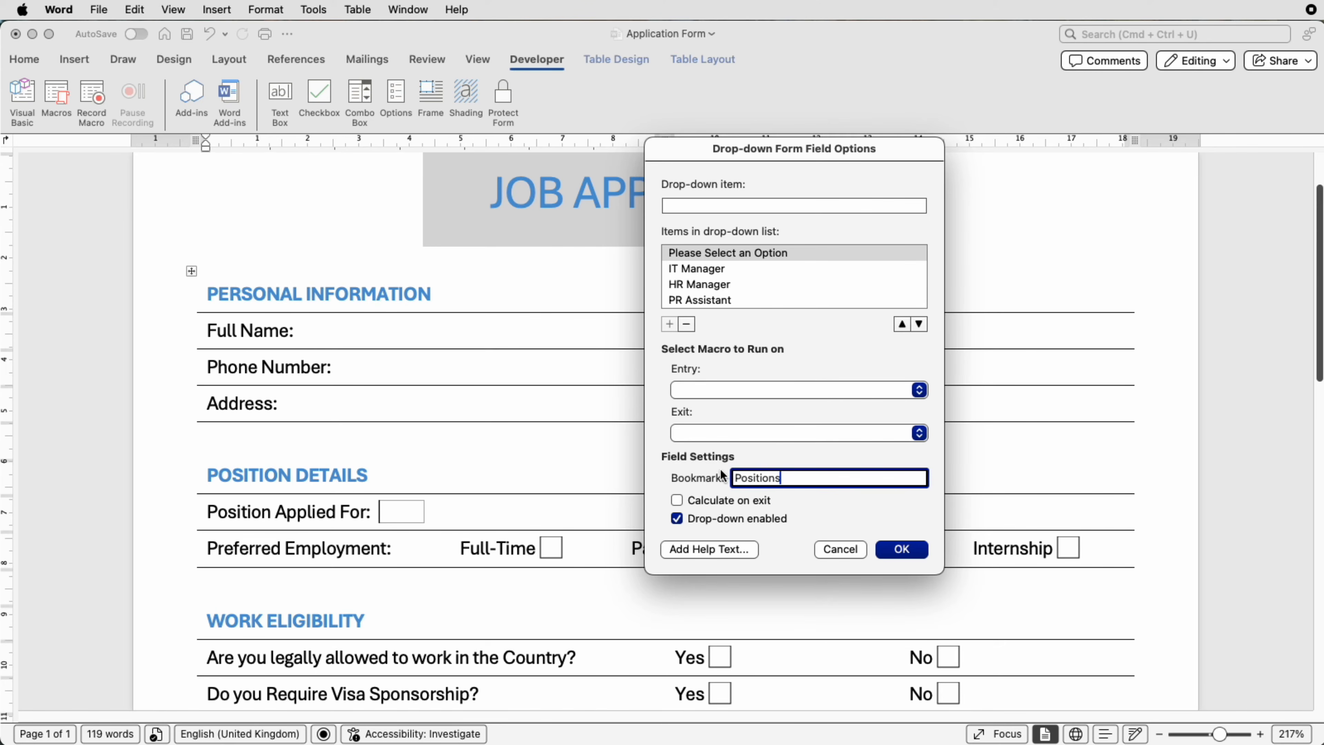
left_click(918, 555)
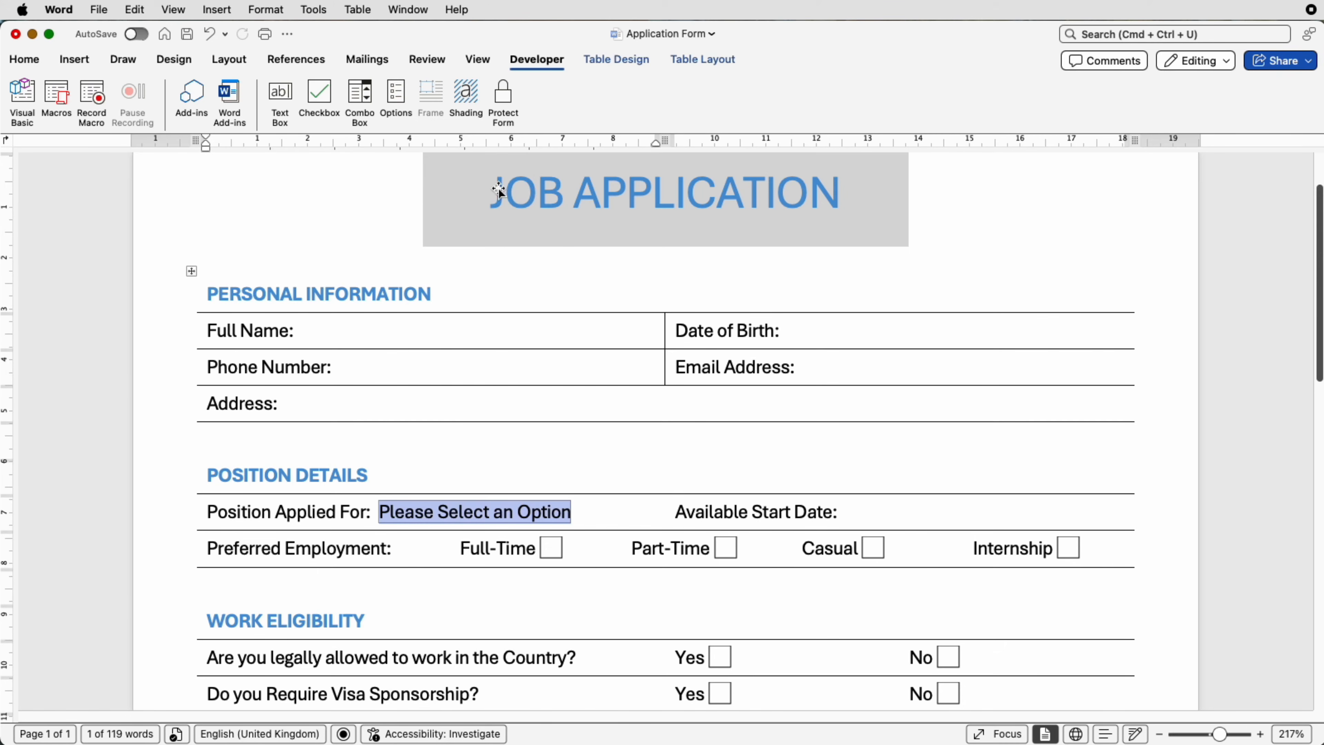
- Protect the form, test the Position drop-down, then tick and untick Part-Time
left_click(500, 96)
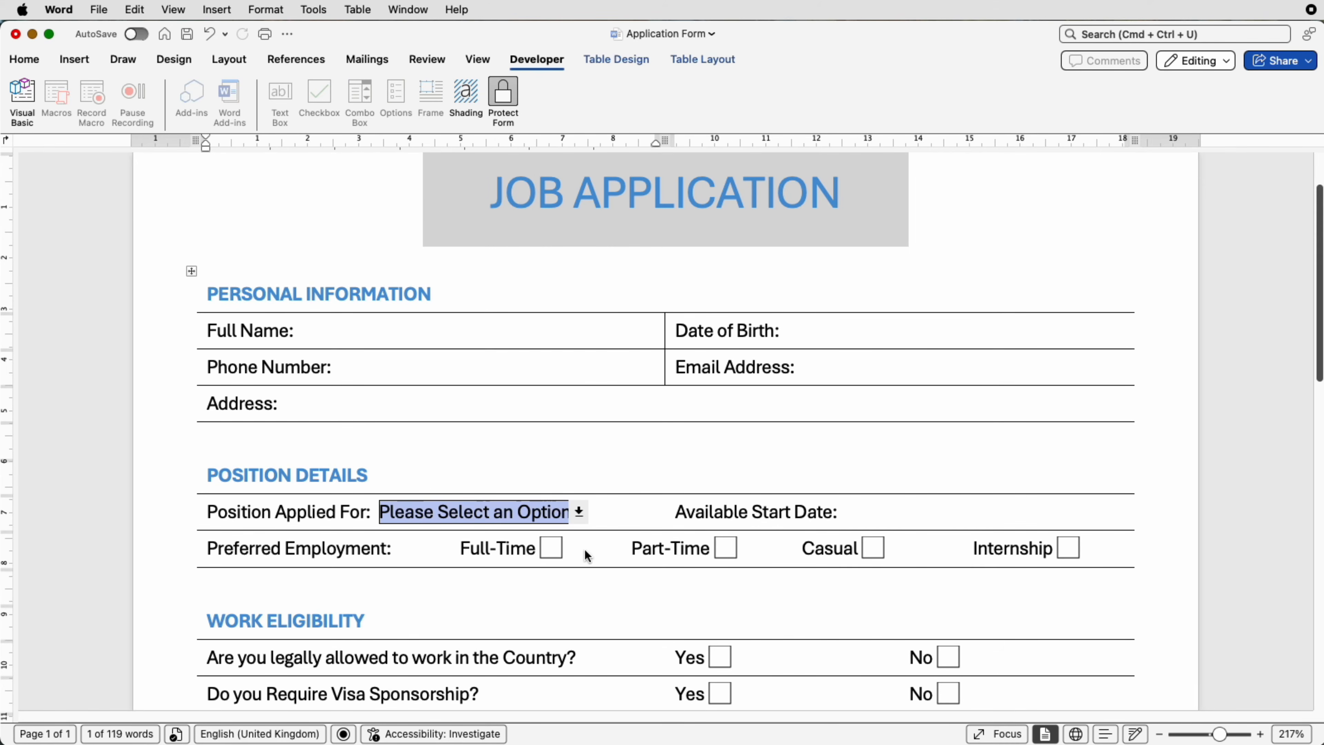
left_click(579, 514)
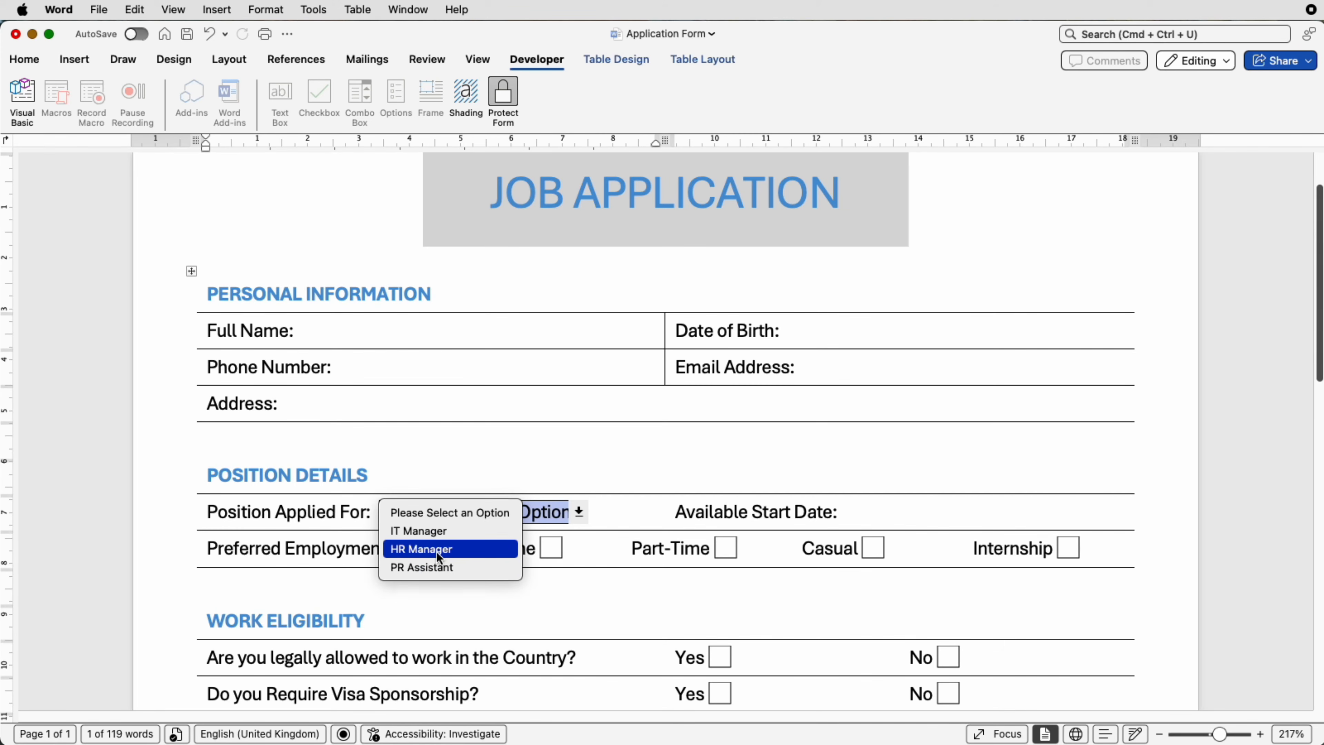
left_click(622, 511)
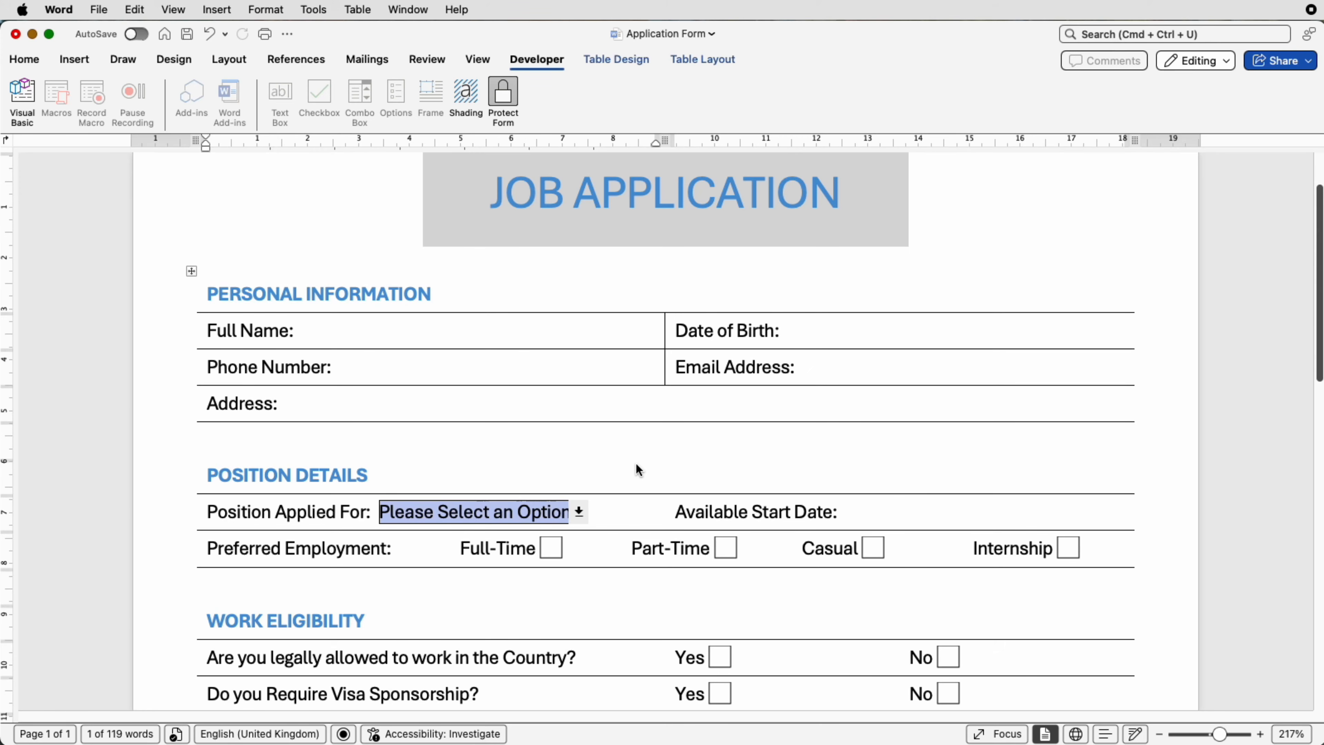
left_click(719, 550)
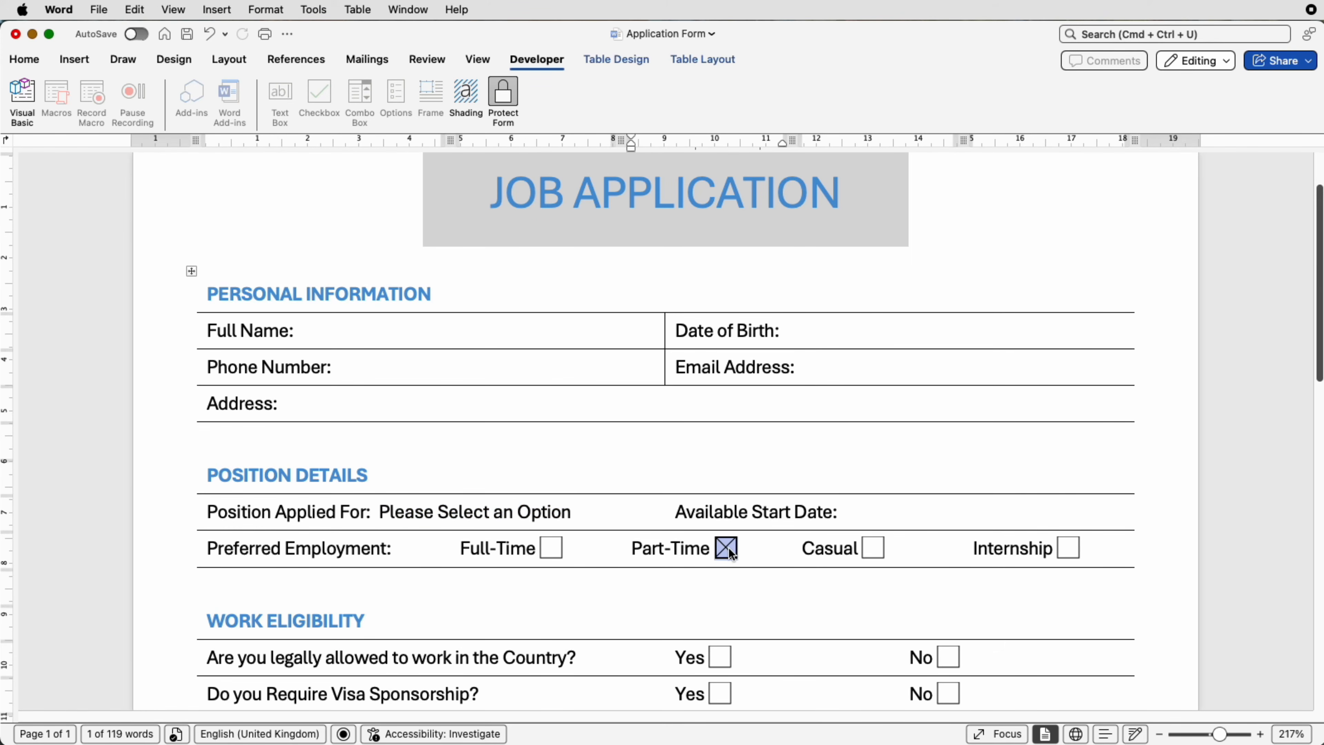
left_click(732, 554)
- Unprotect the form and paste a copy of the position drop-down after 'Available Start Date:'
left_click(505, 95)
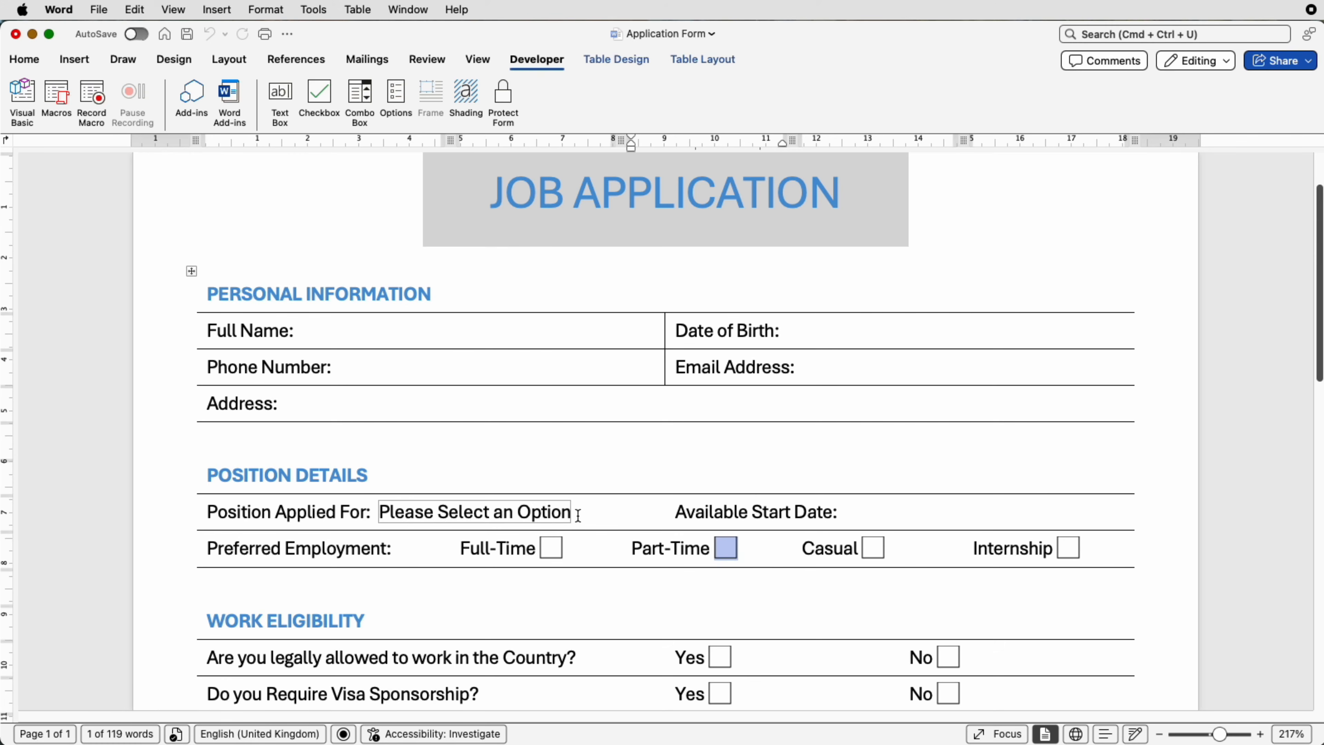
left_click(504, 509)
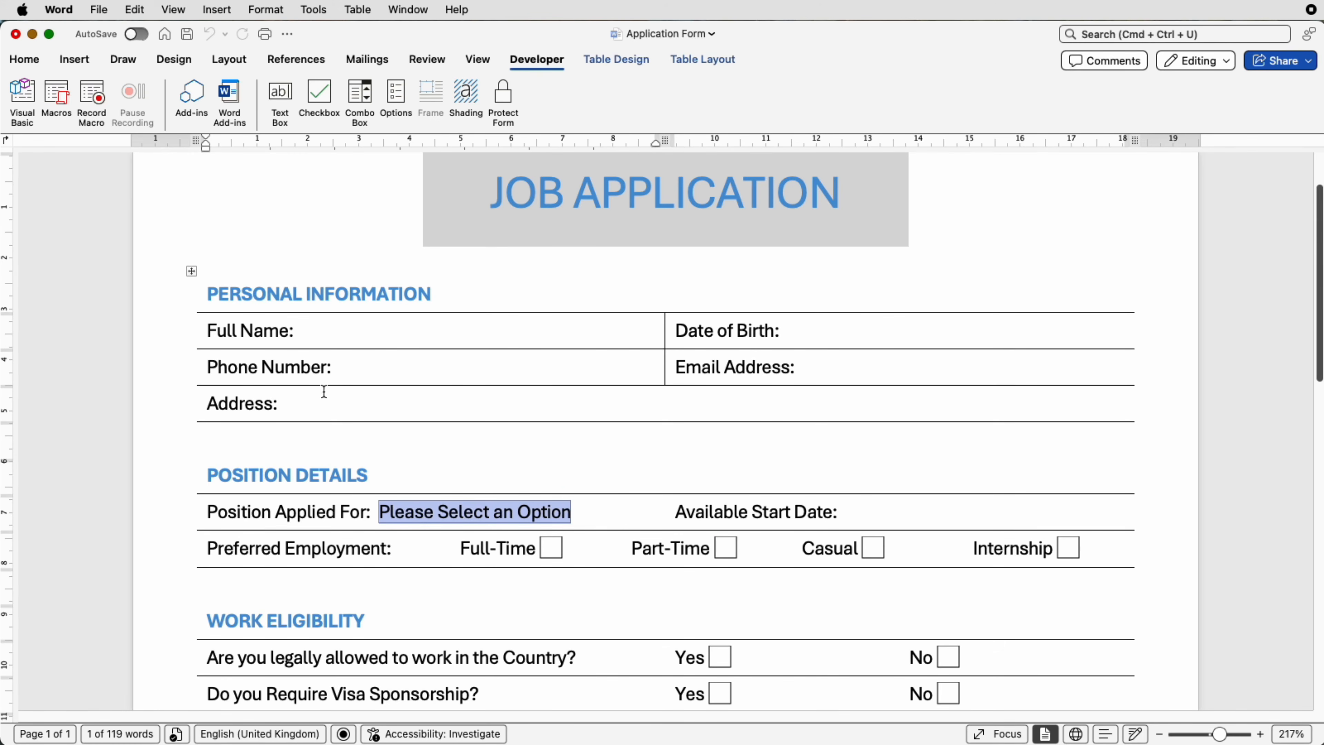
left_click(25, 61)
left_click(61, 105)
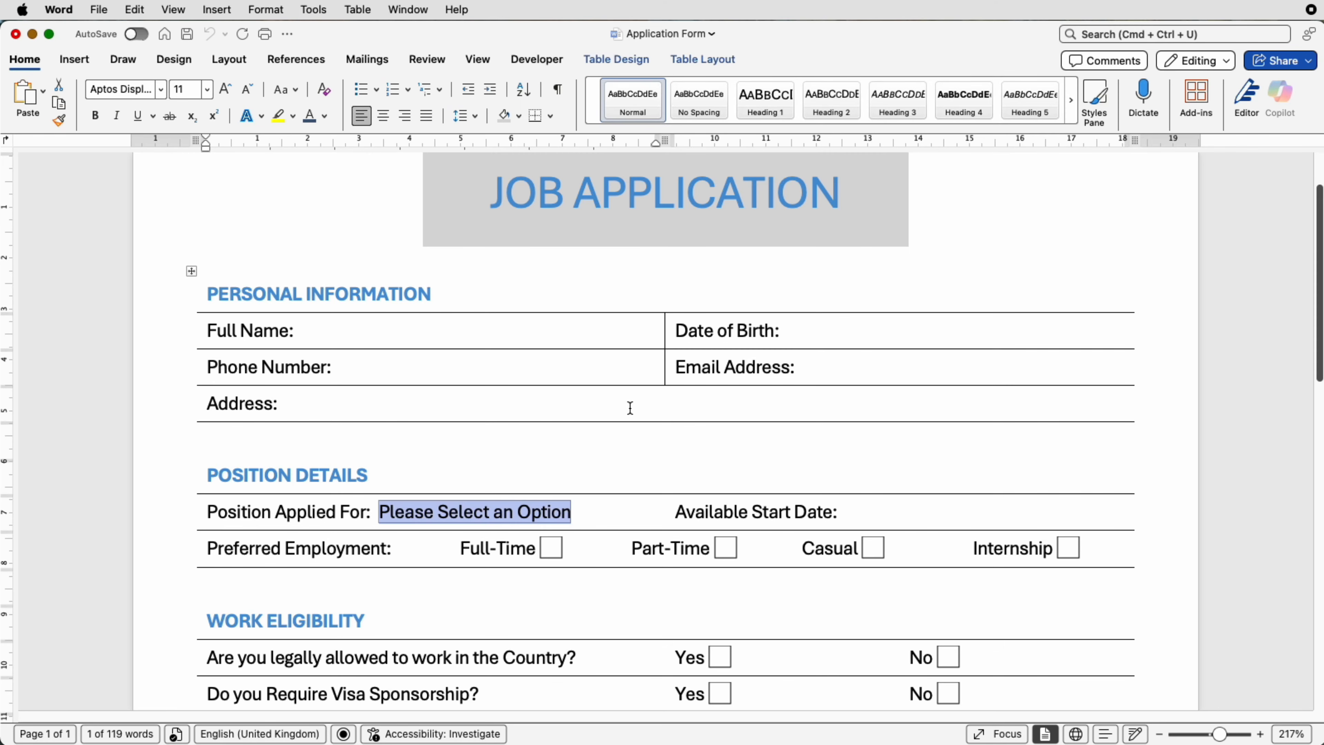
left_click(912, 516)
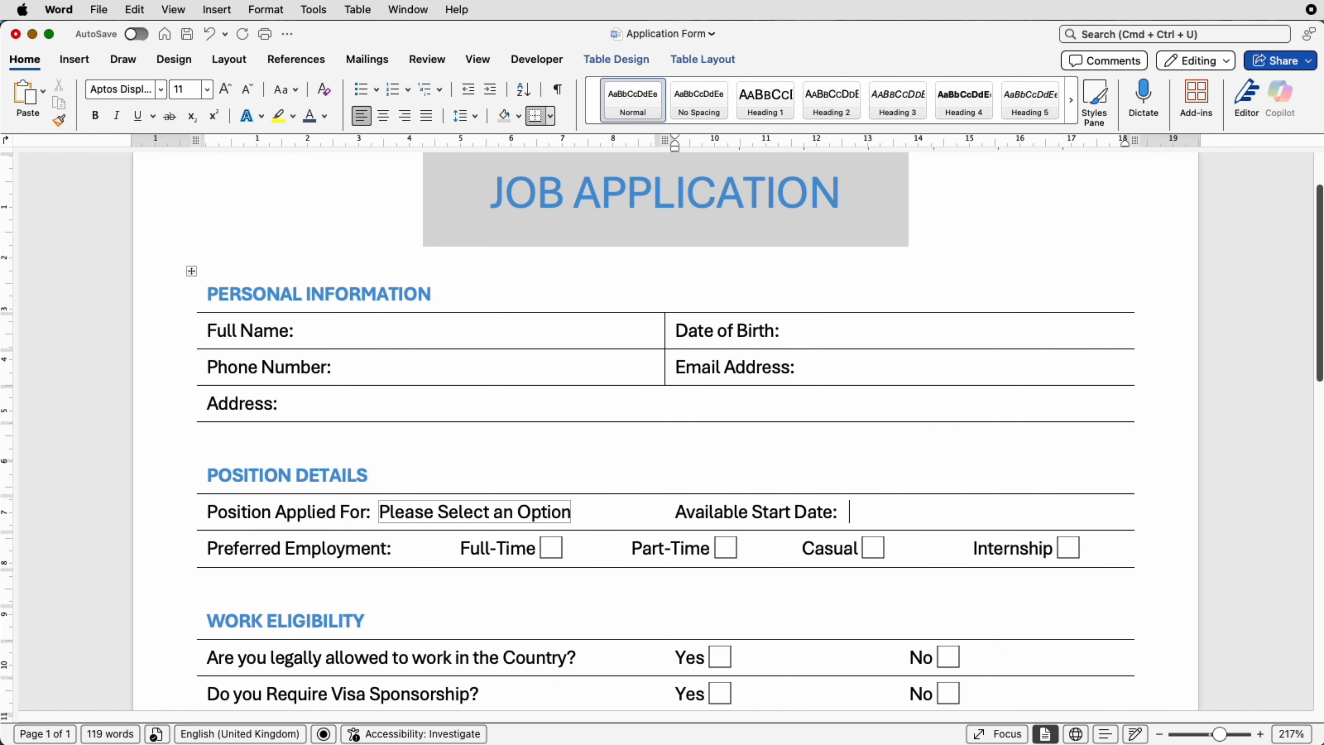
key("super+v")
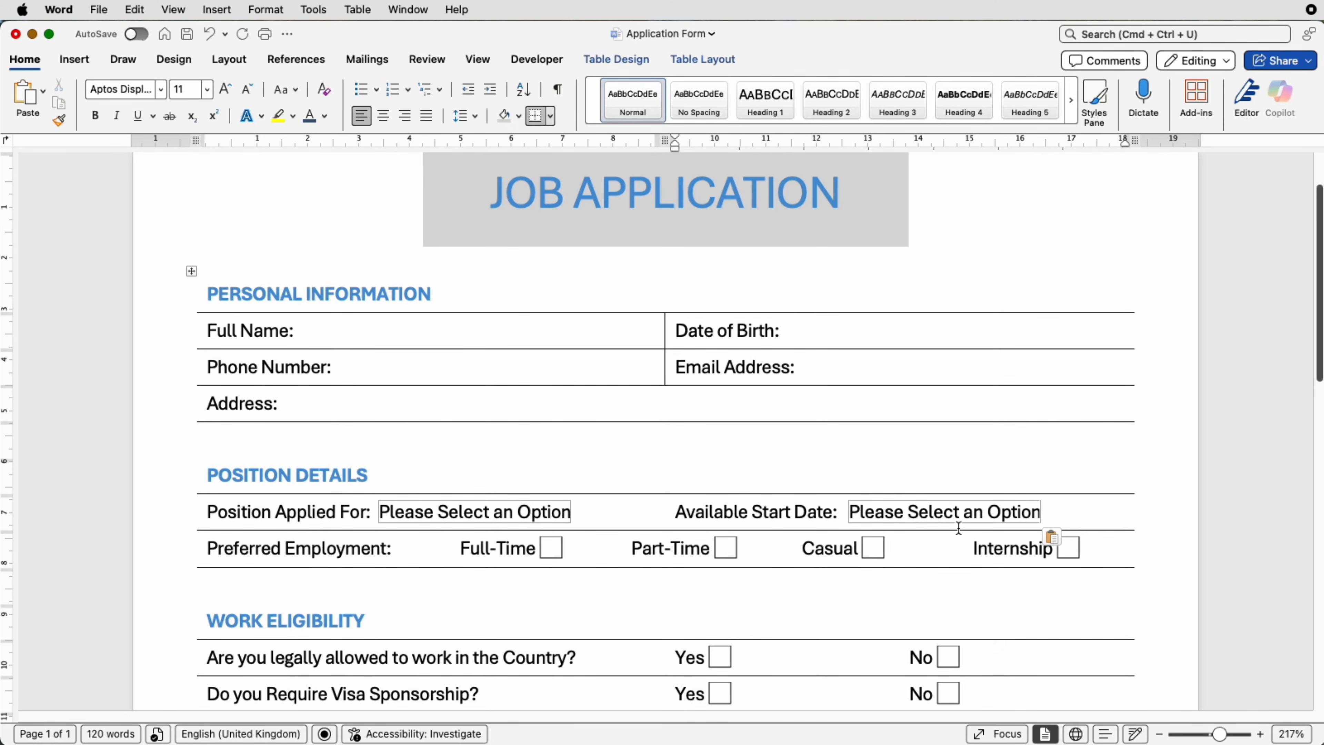
- In the start-date field's Properties, remove PR Assistant, HR Manager and IT Manager
right_click(968, 513)
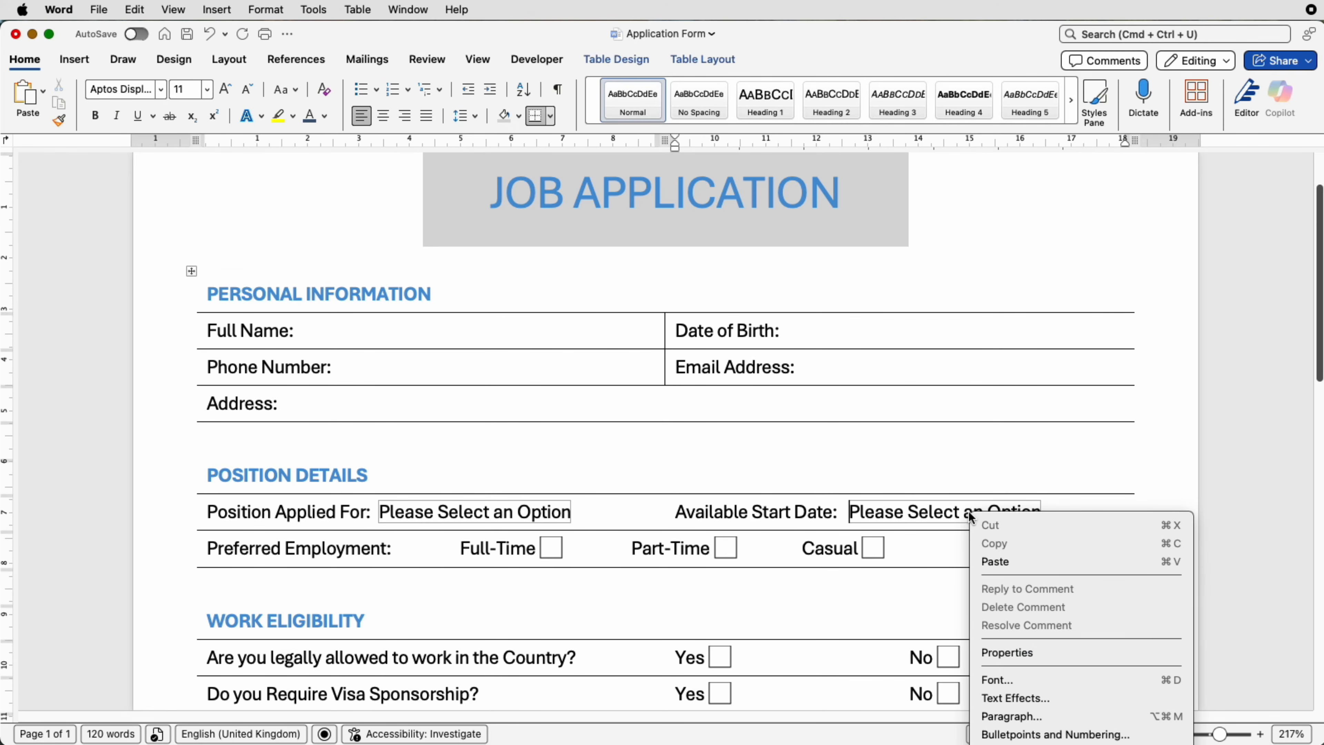
left_click(1008, 658)
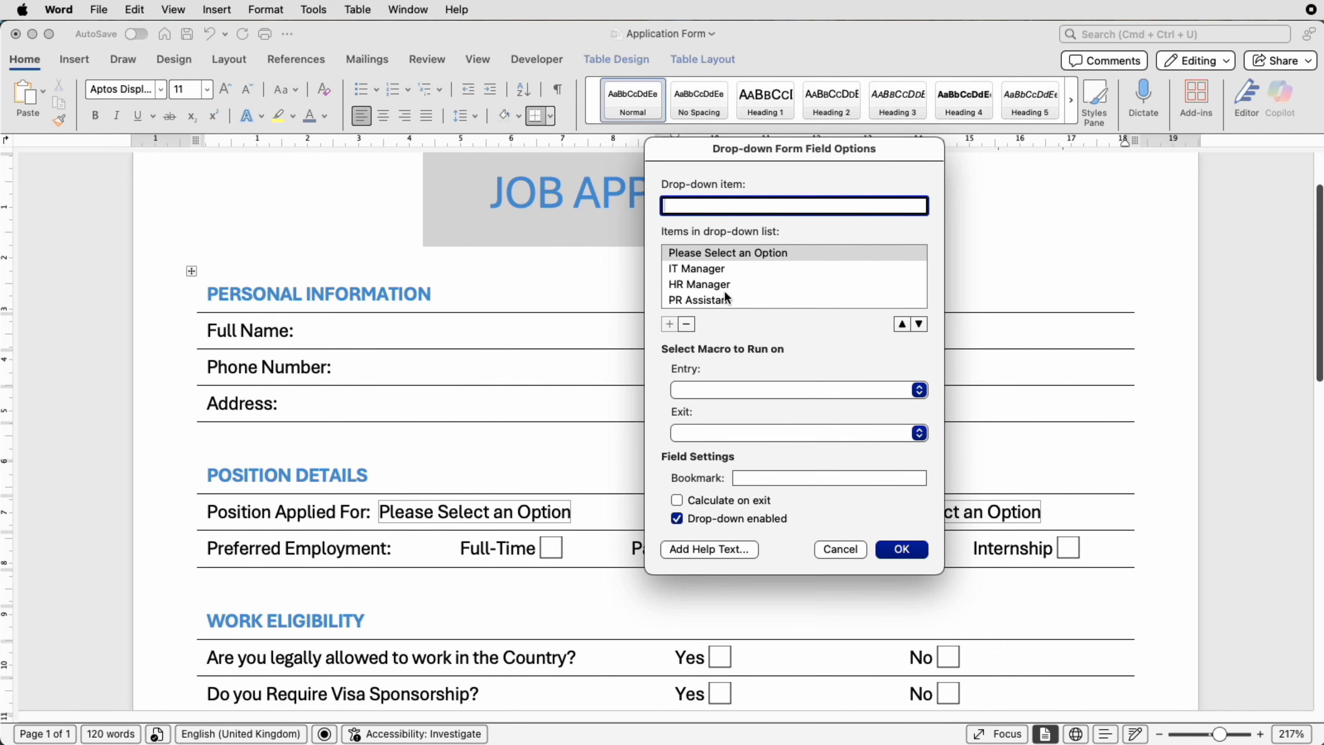
left_click(729, 300)
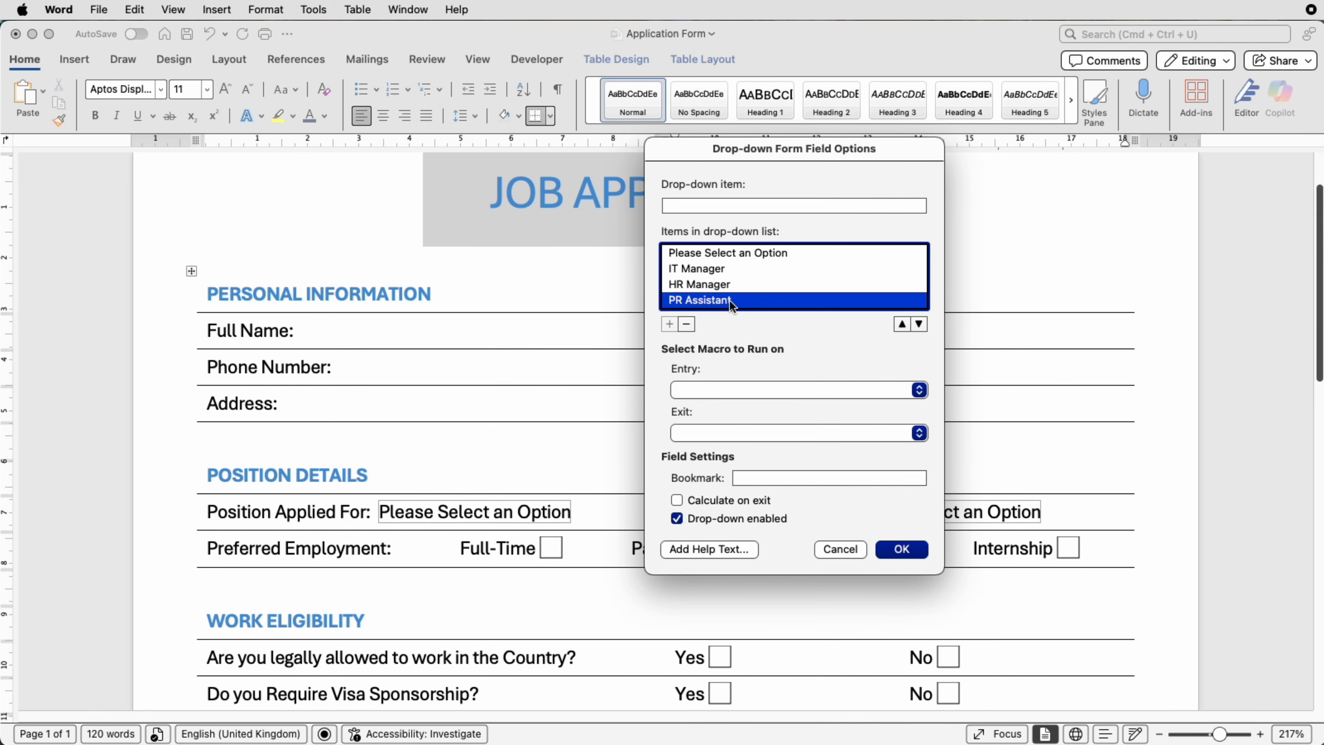
left_click(688, 325)
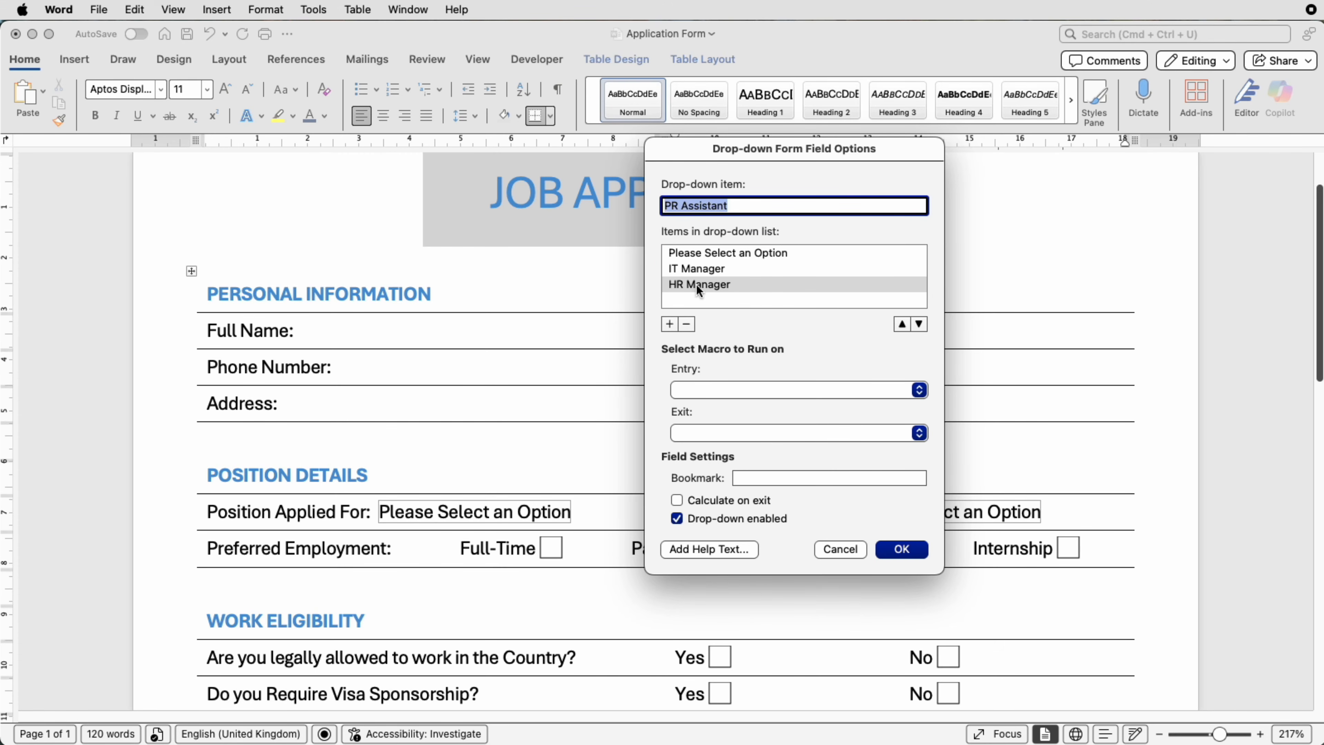
left_click(686, 322)
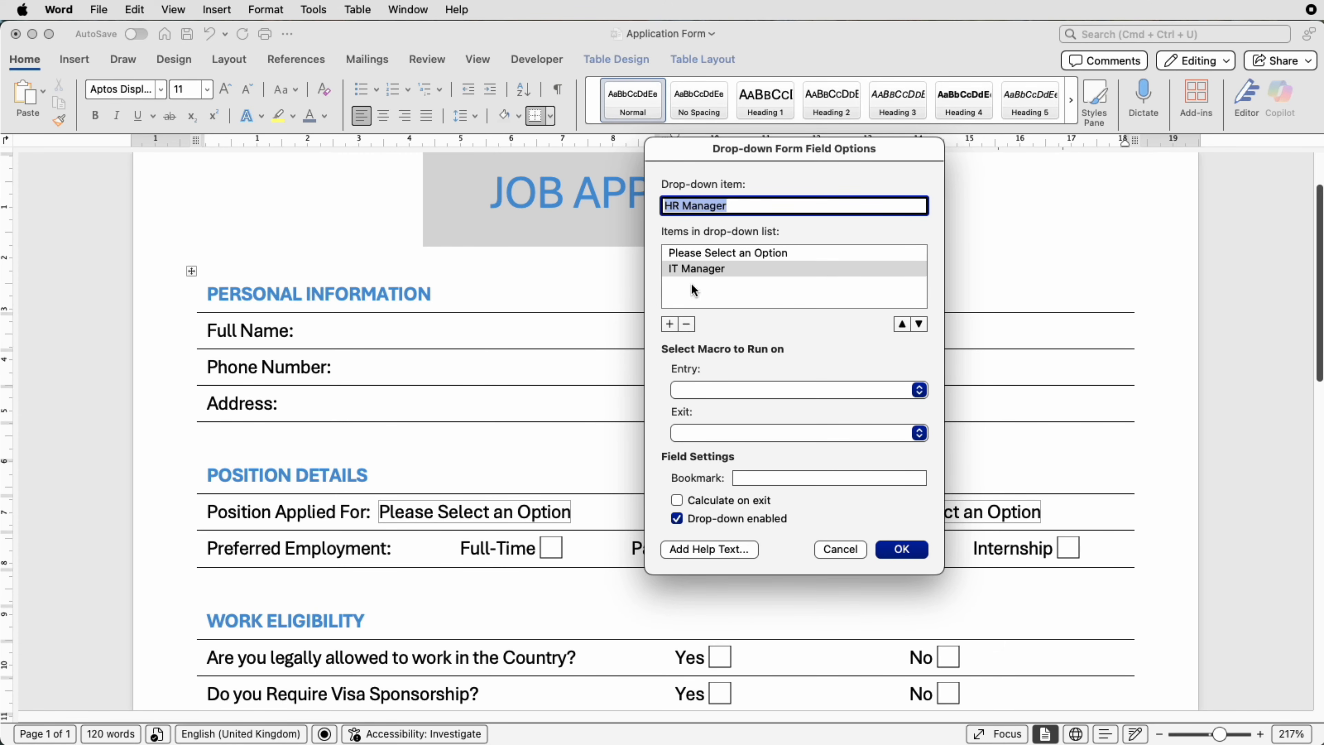
left_click(686, 325)
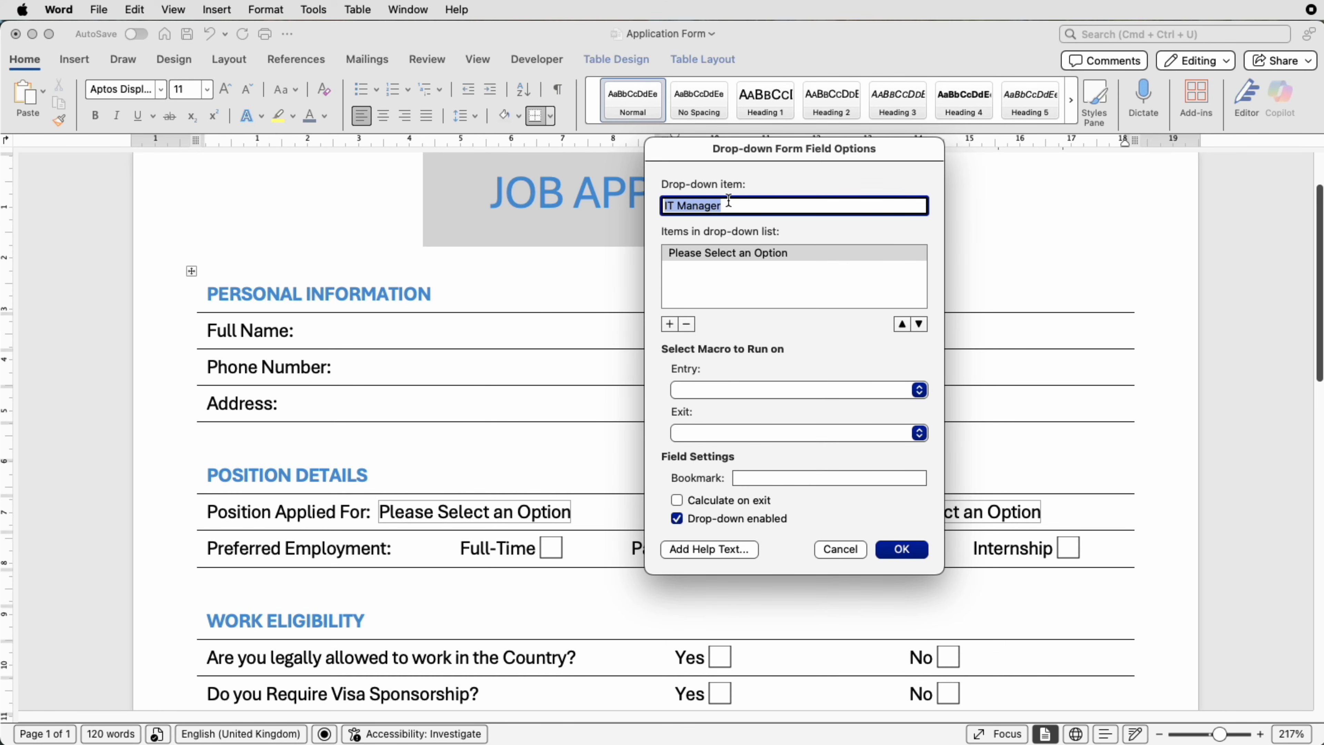
- Add Blue, Red and Green as the start-date drop-down's options
key("BackSpace")
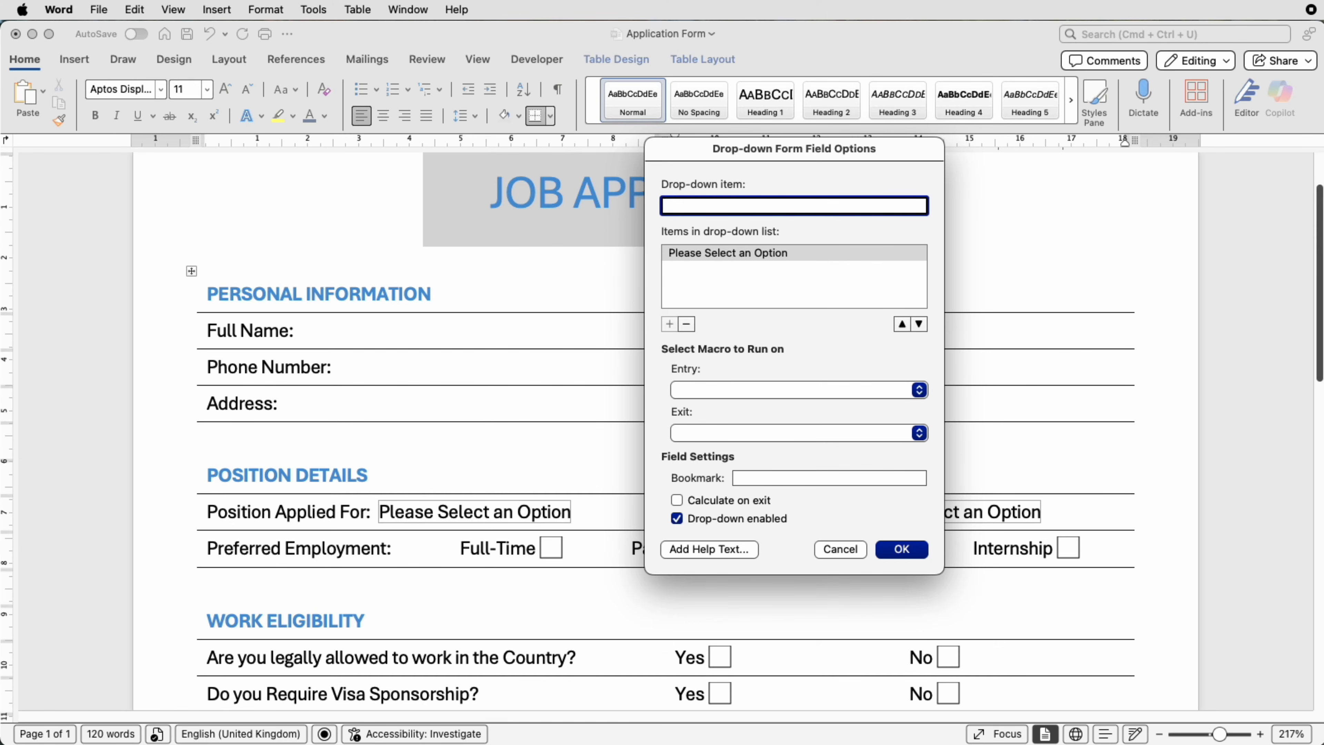
type("Blue")
key("Return")
type("Re")
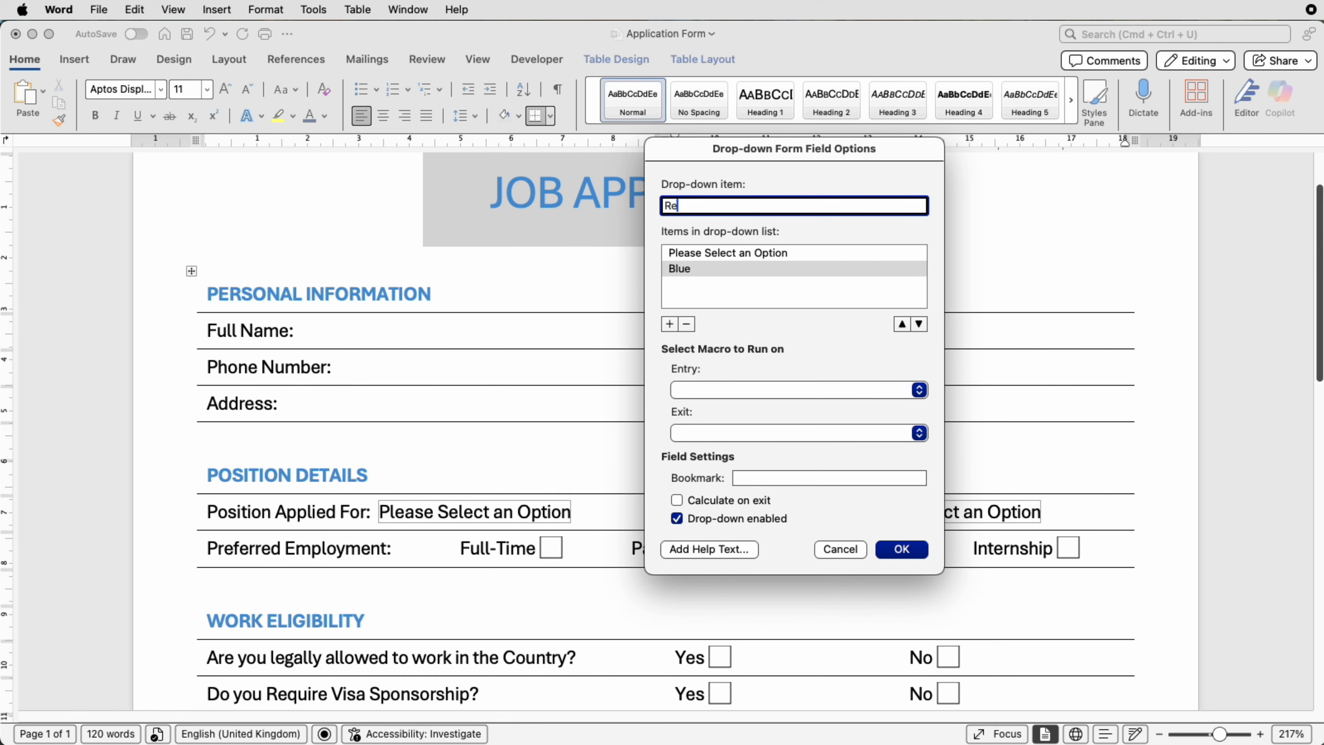
type("d")
key("Return")
type("Gree")
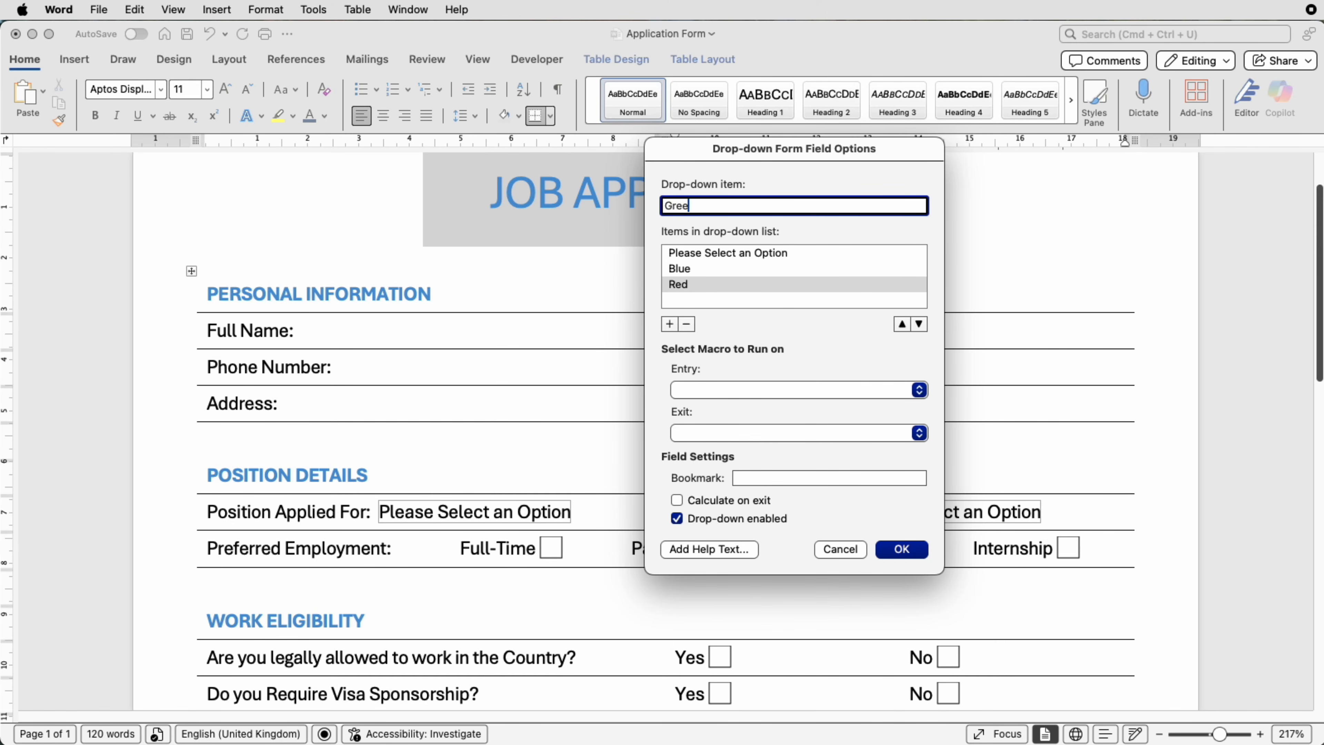
type("n")
key("Return")
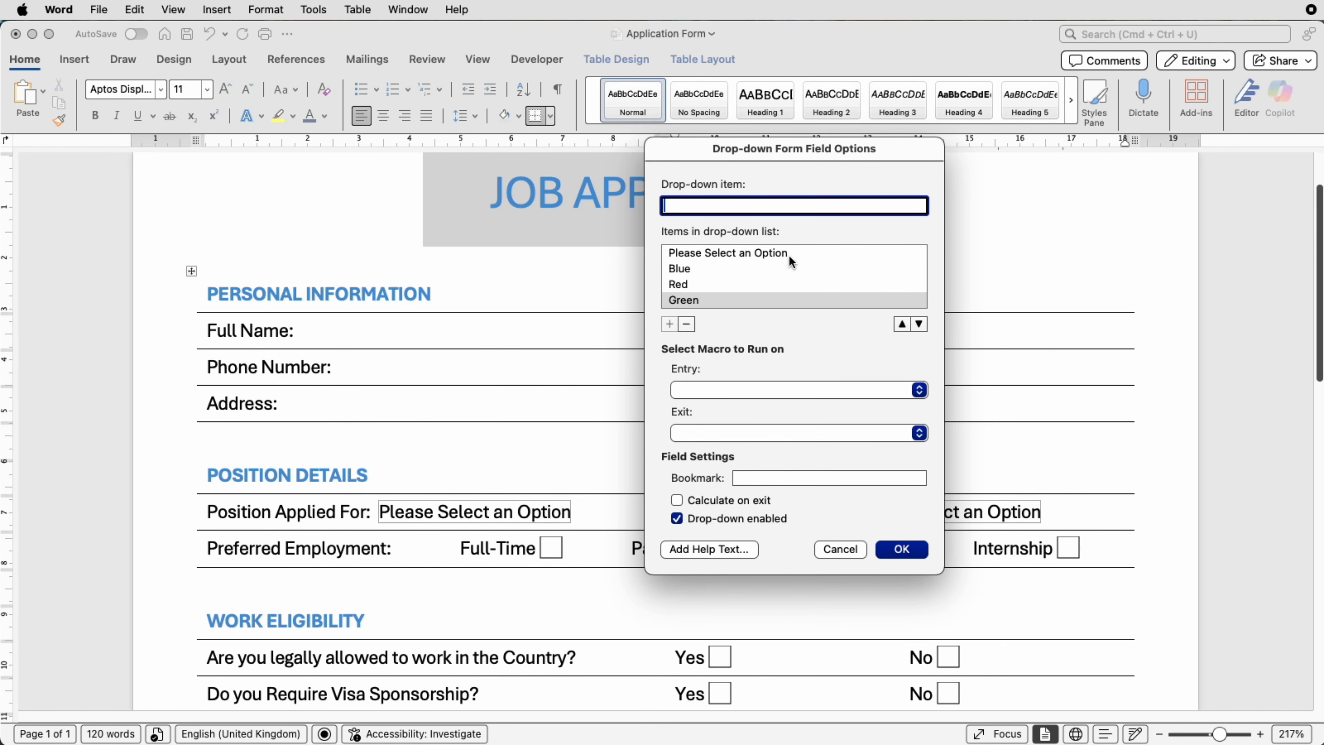
- Name the field's bookmark 'Colours' and confirm the drop-down settings
left_click(782, 477)
type("C")
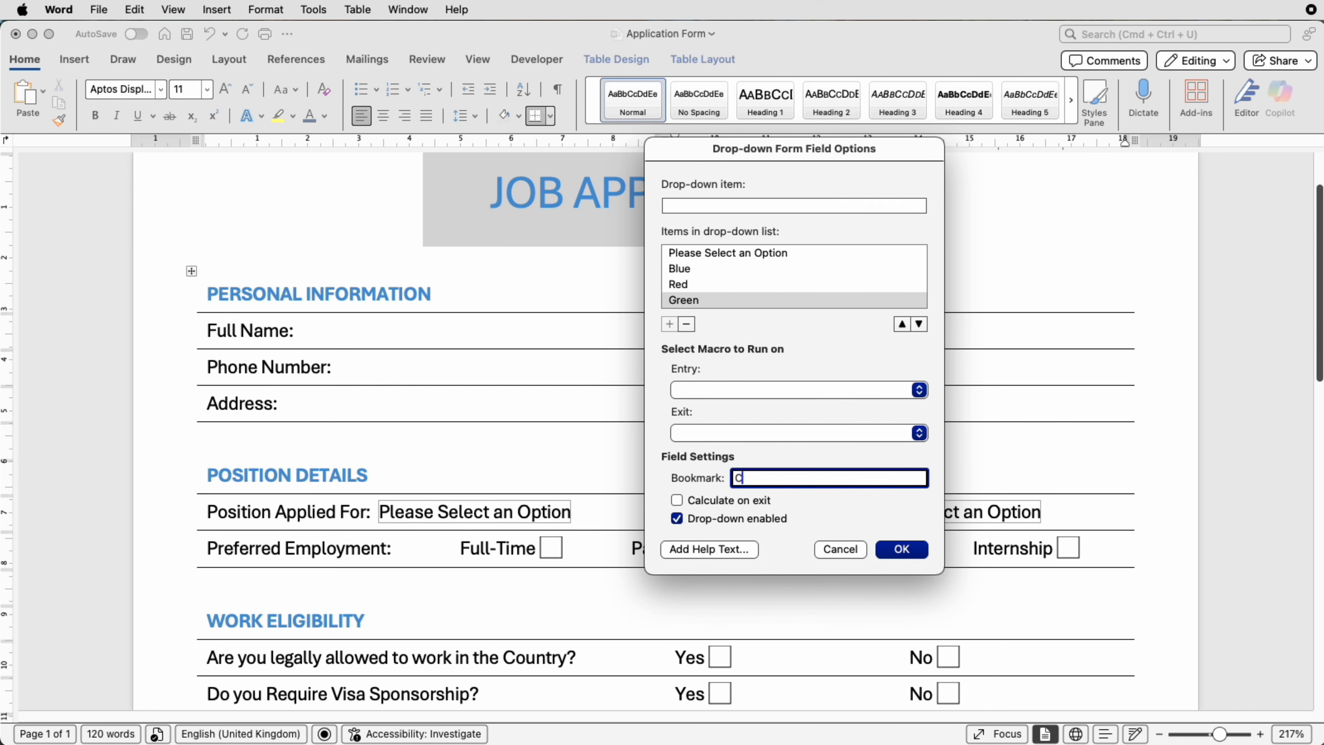
type("olours")
left_click(899, 554)
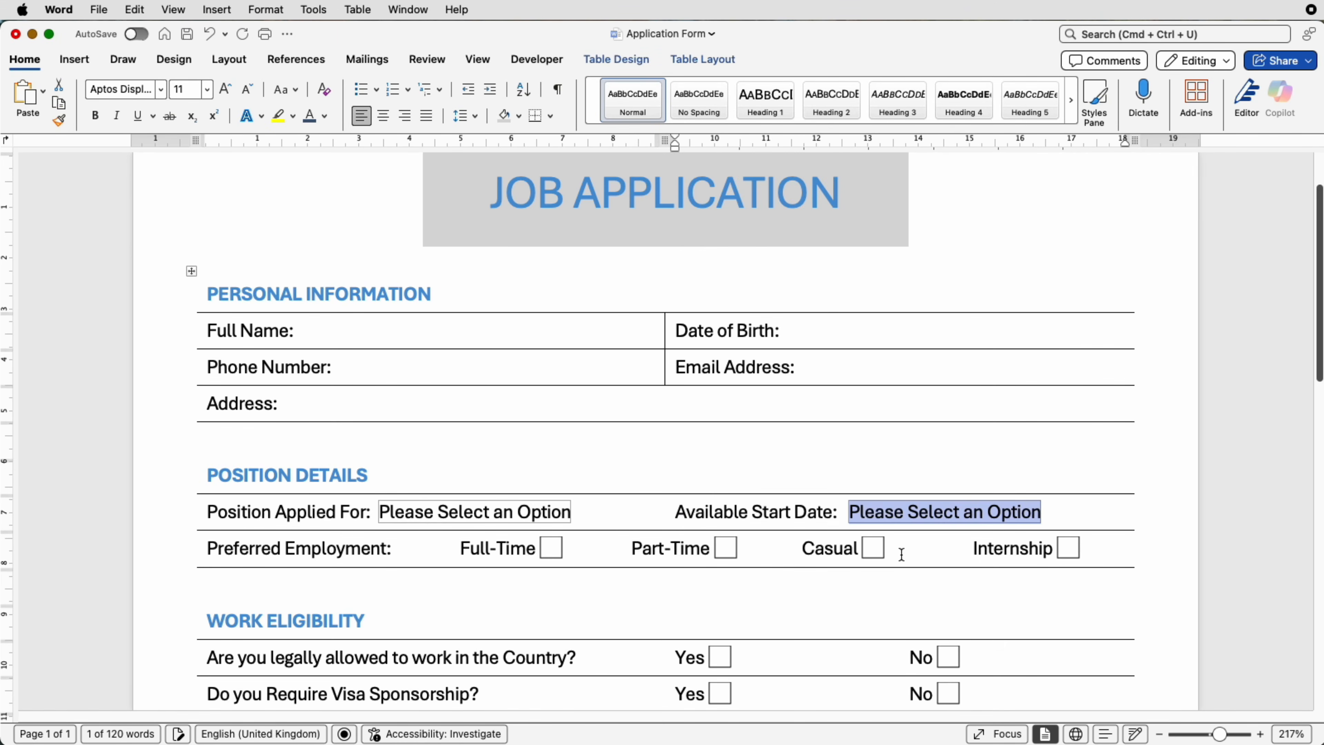
- Protect the form and test the start-date drop-down, leaving Please Select an Option
left_click(535, 61)
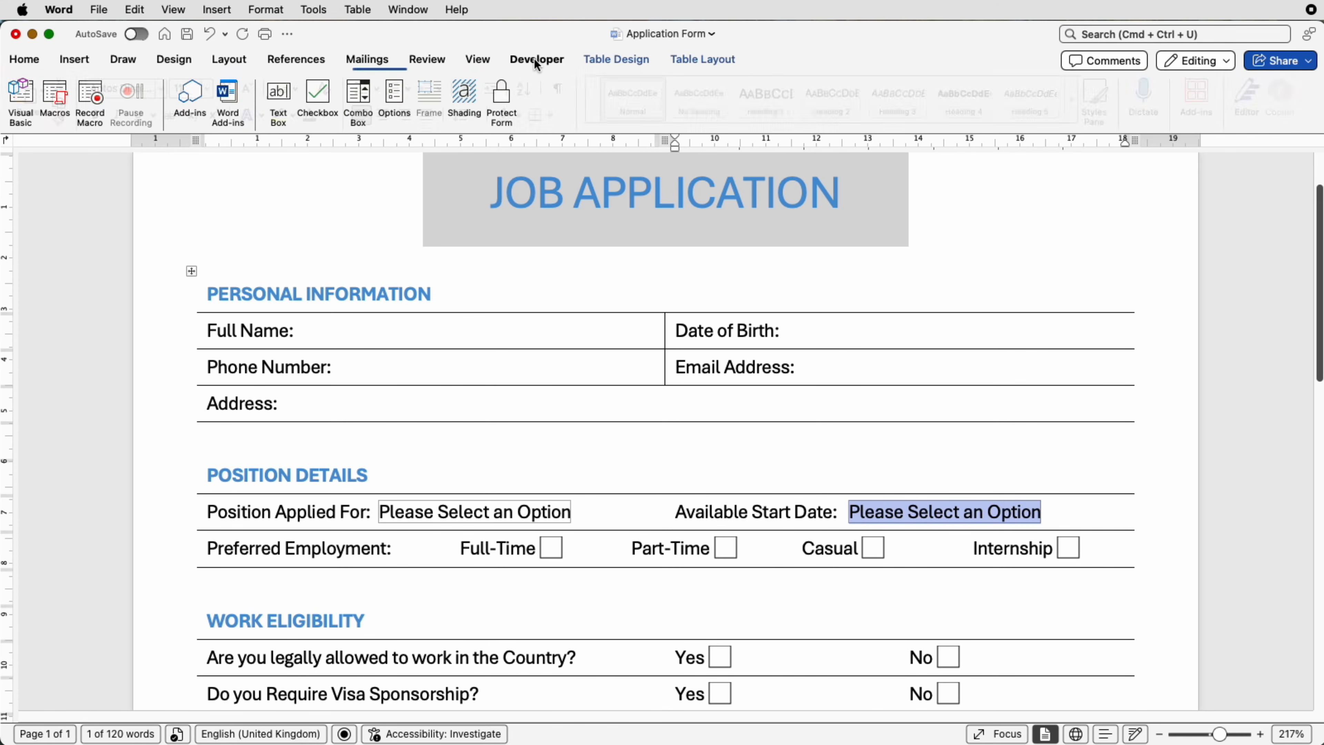
left_click(511, 102)
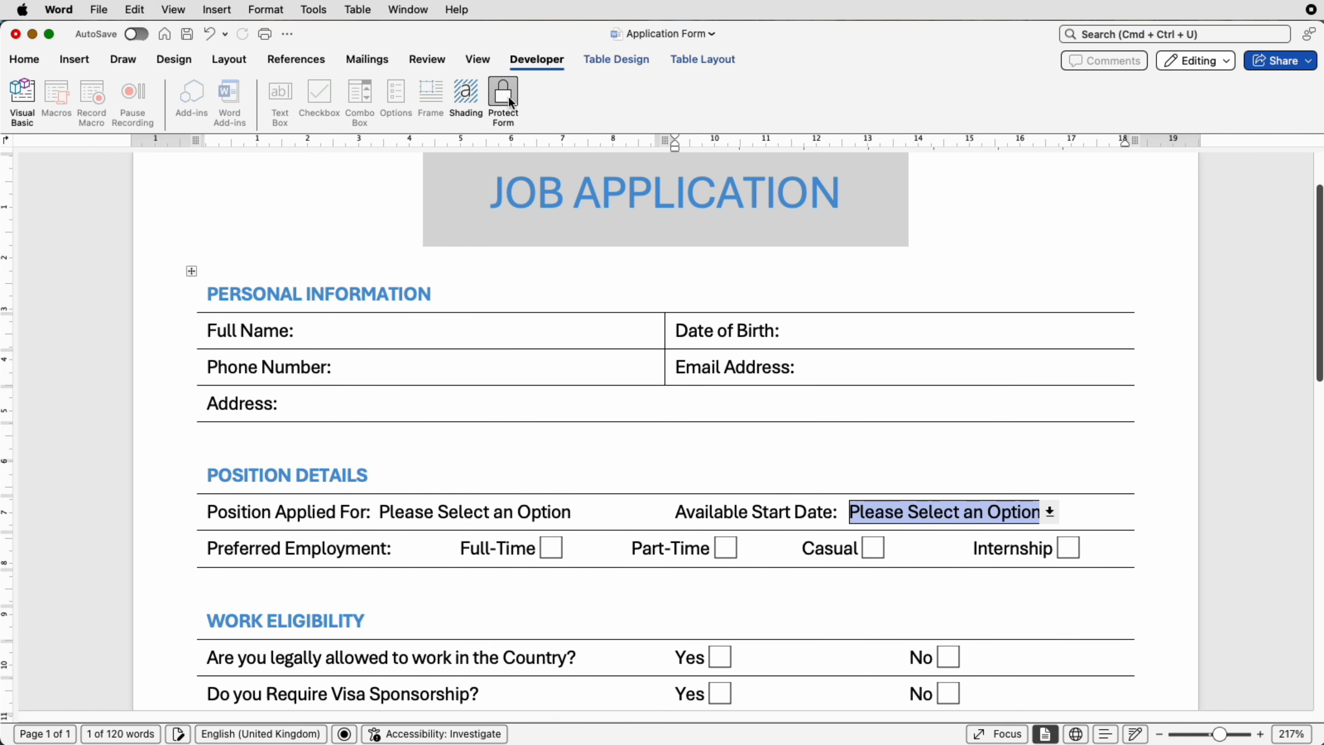
left_click(1051, 513)
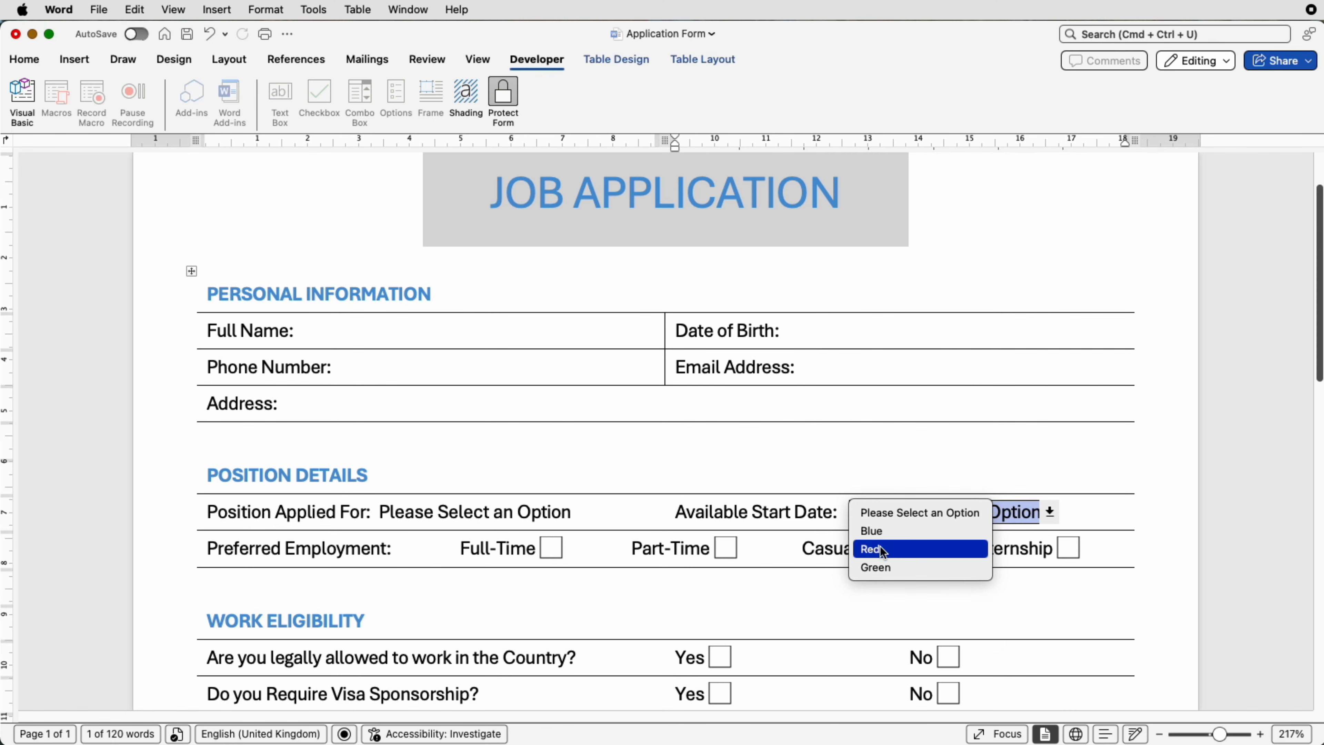
left_click(916, 512)
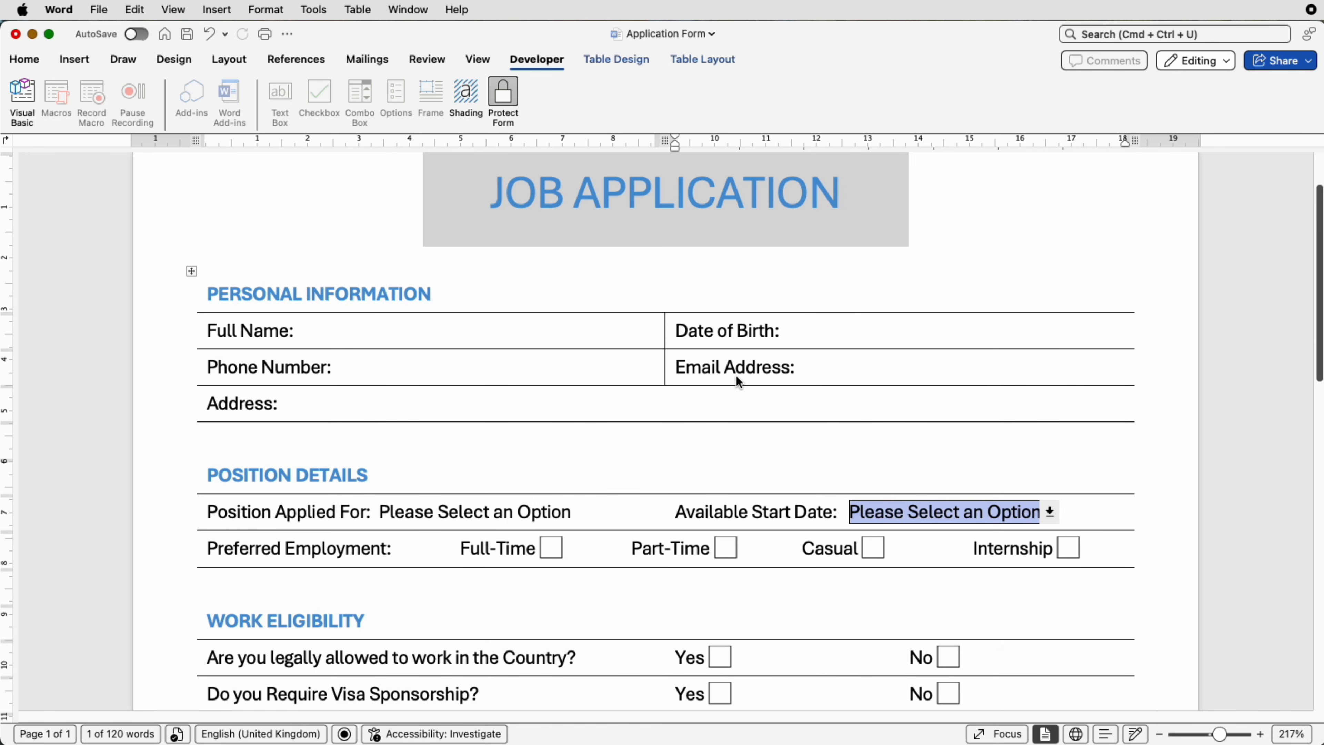
- Tick and then untick the Full-Time and Casual checkboxes
left_click(443, 511)
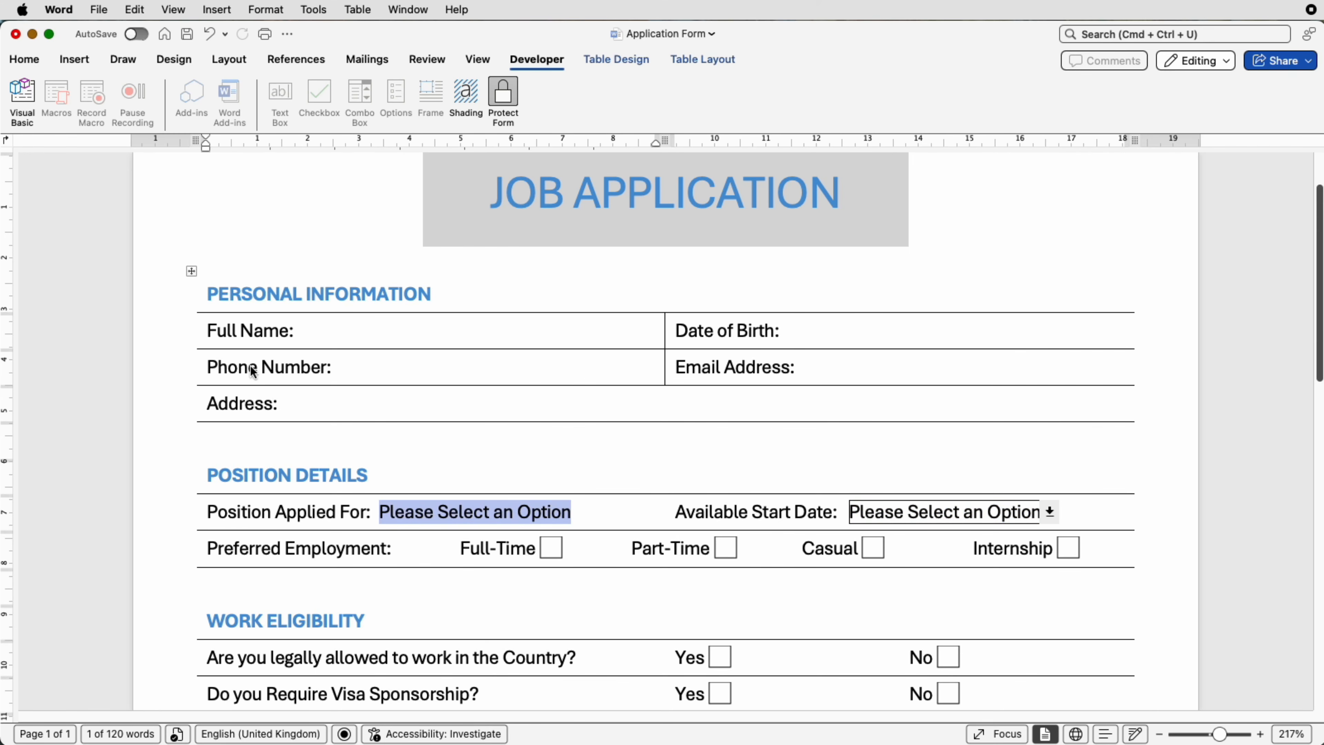
left_click(560, 553)
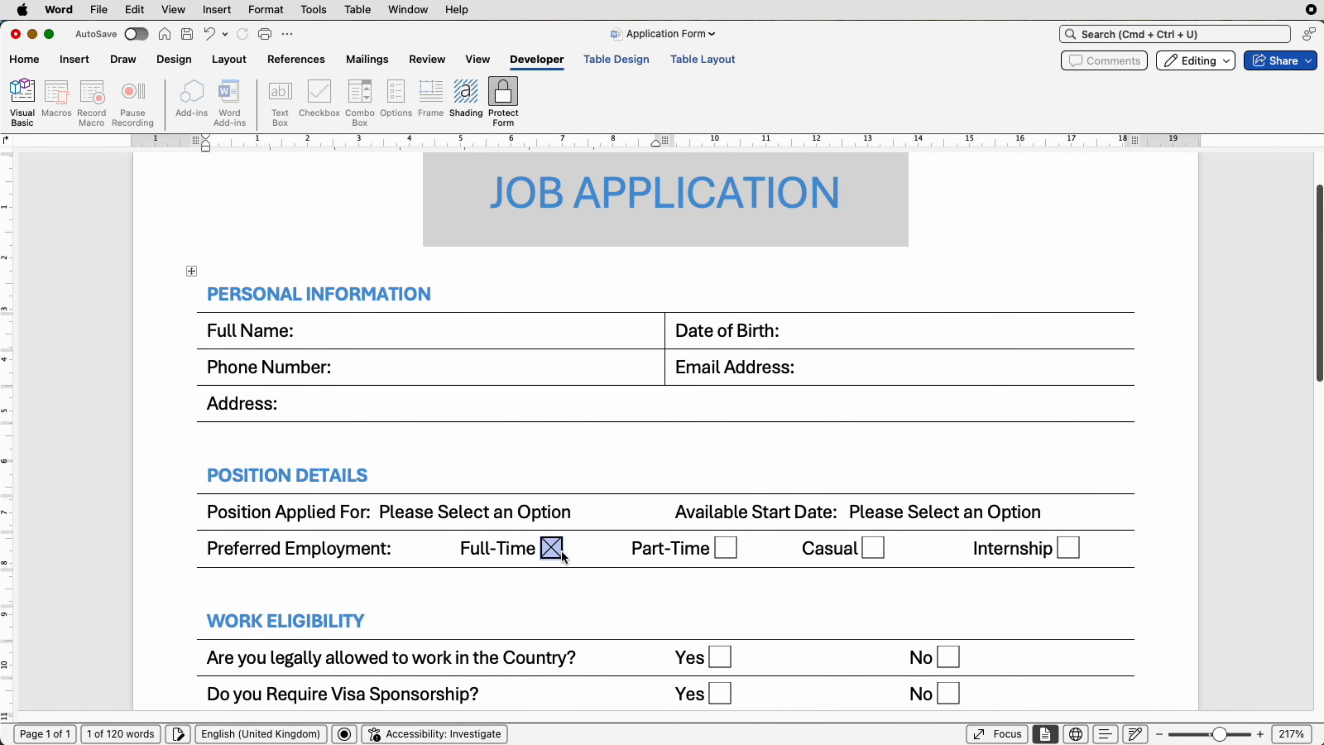
left_click(880, 553)
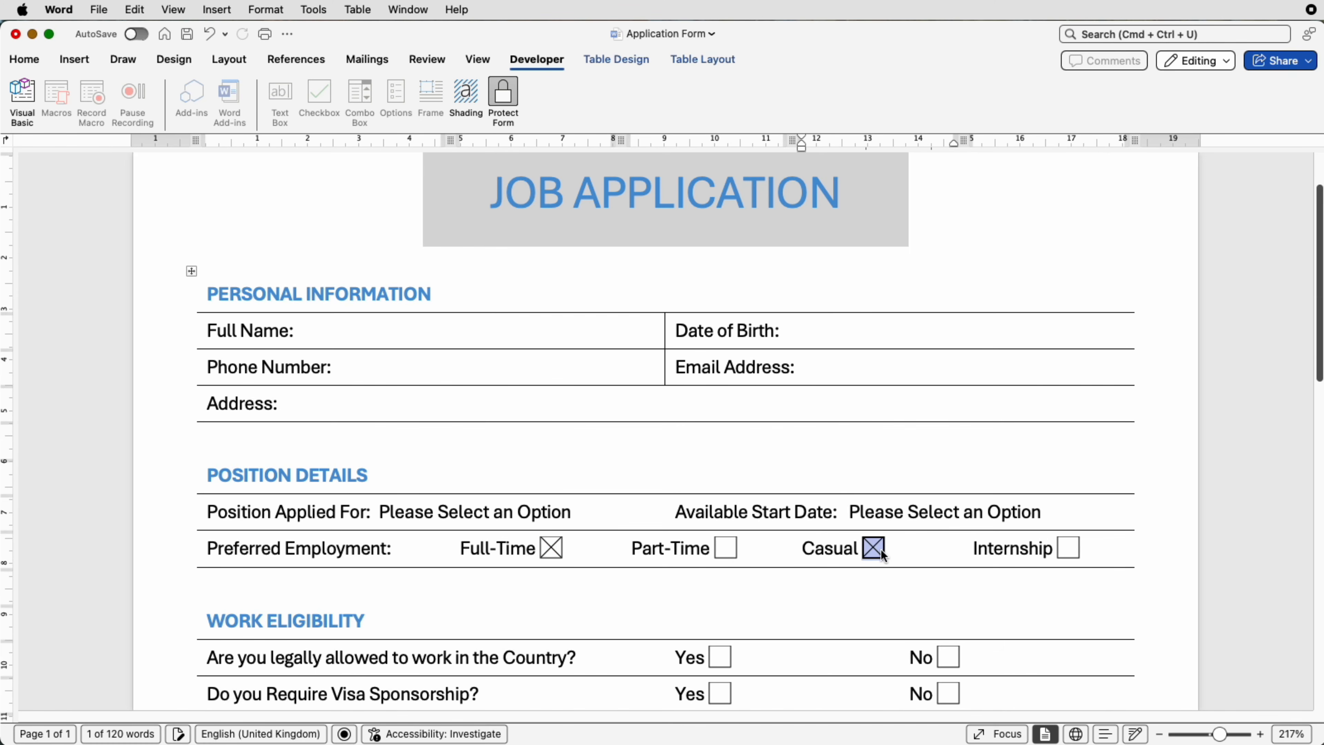
left_click(551, 549)
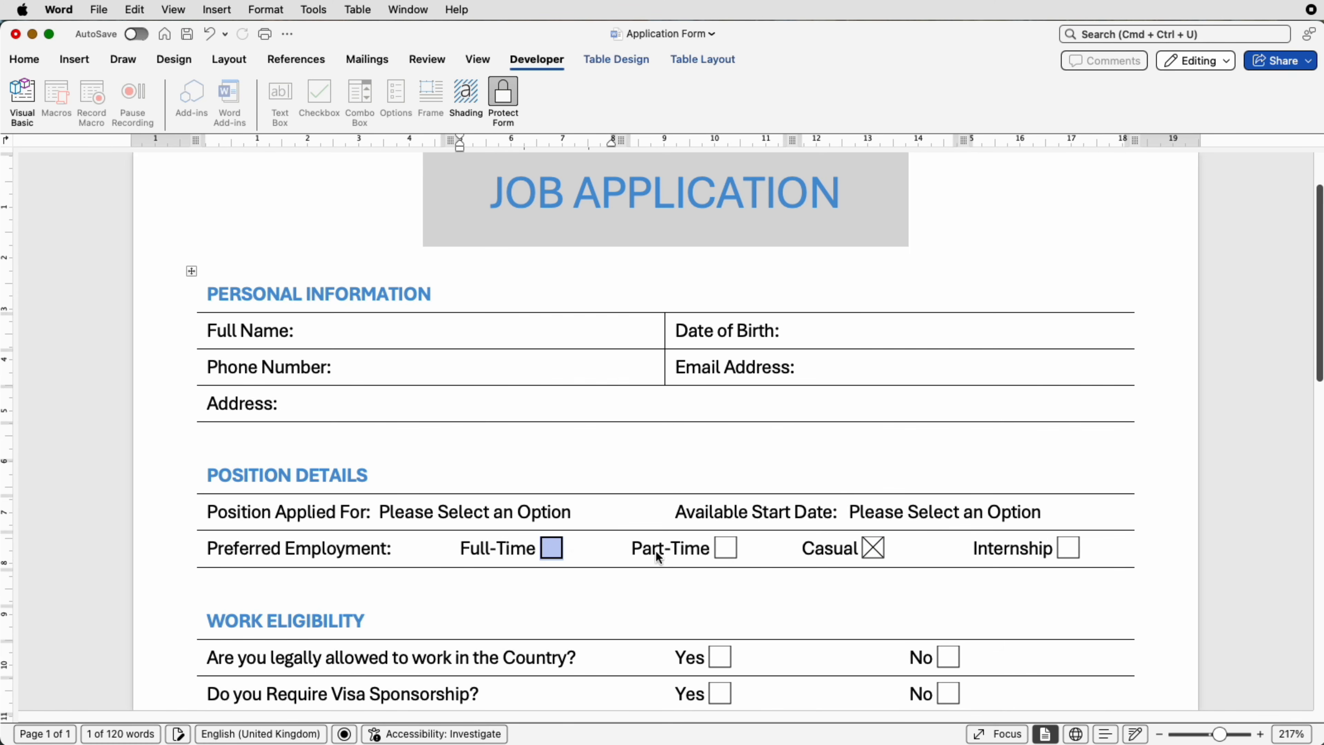
left_click(875, 551)
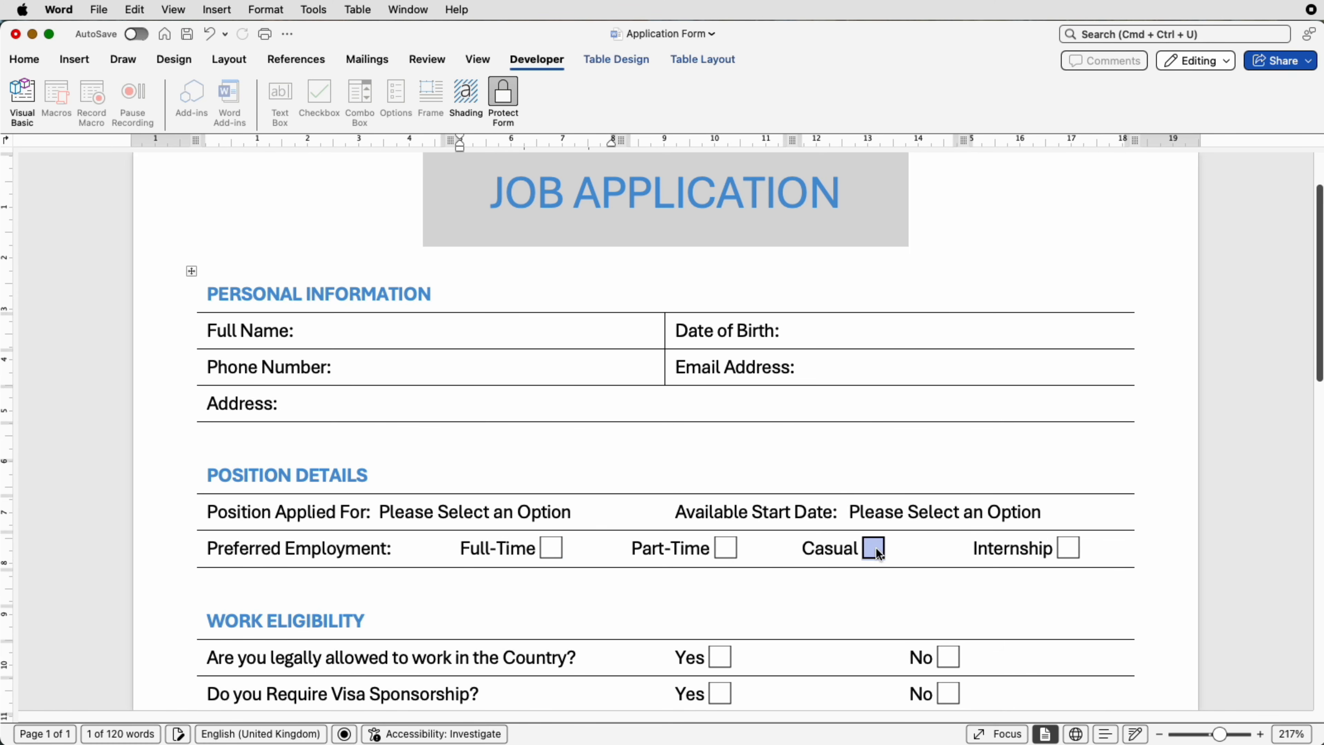
- Unprotect the form, delete the Available Start Date drop-down, and protect the form again
left_click(504, 97)
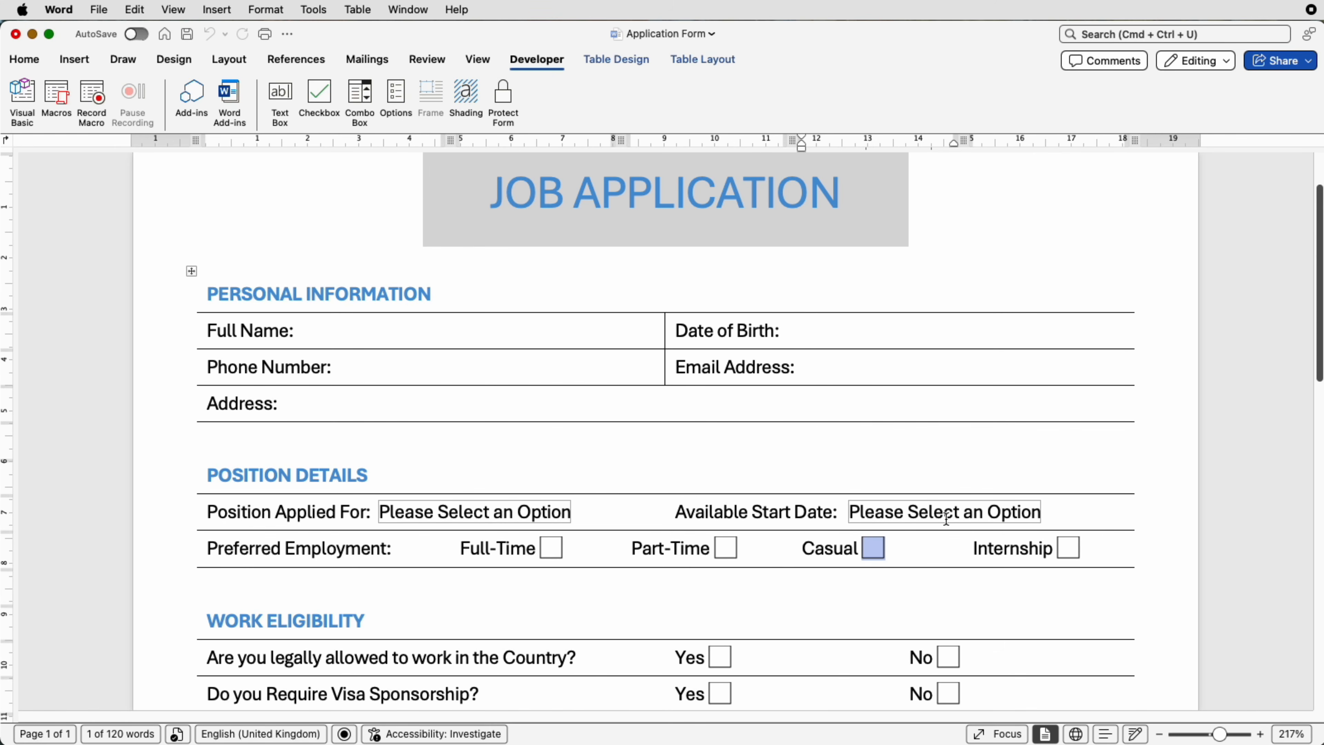
left_click(884, 513)
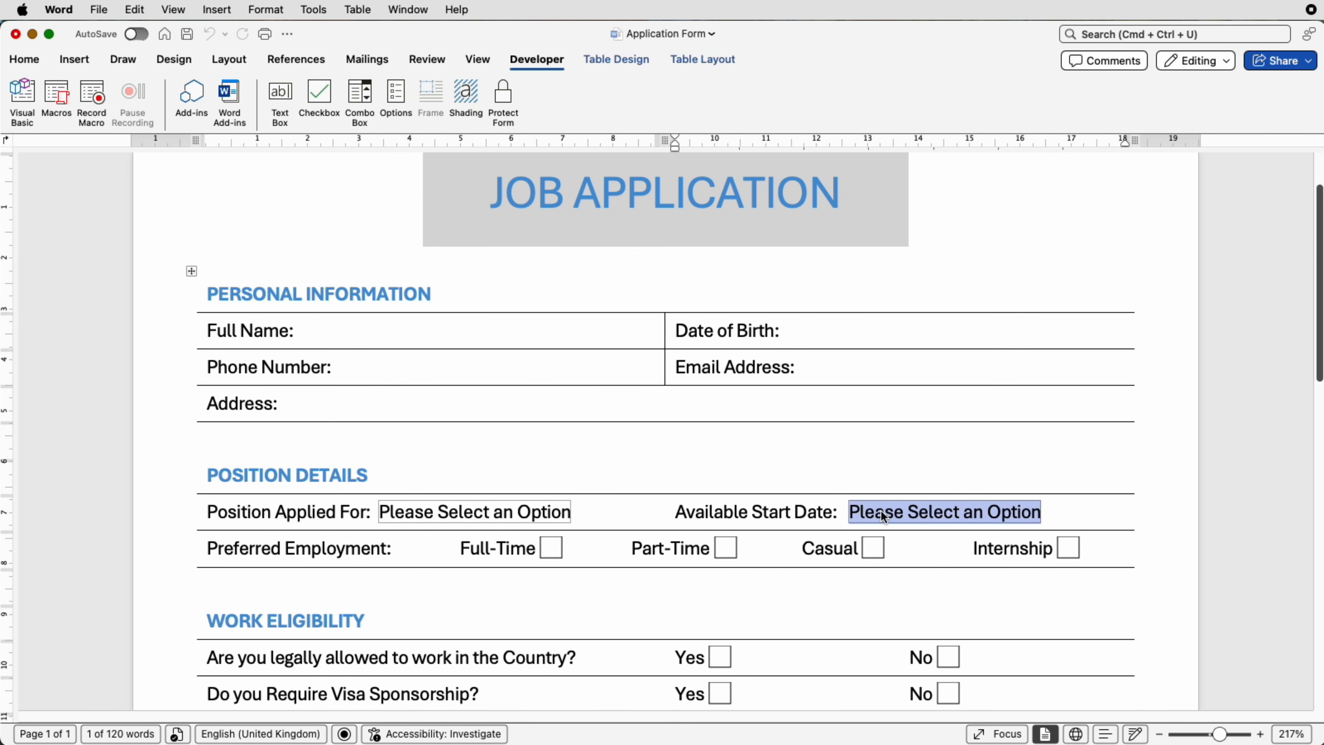
key("BackSpace")
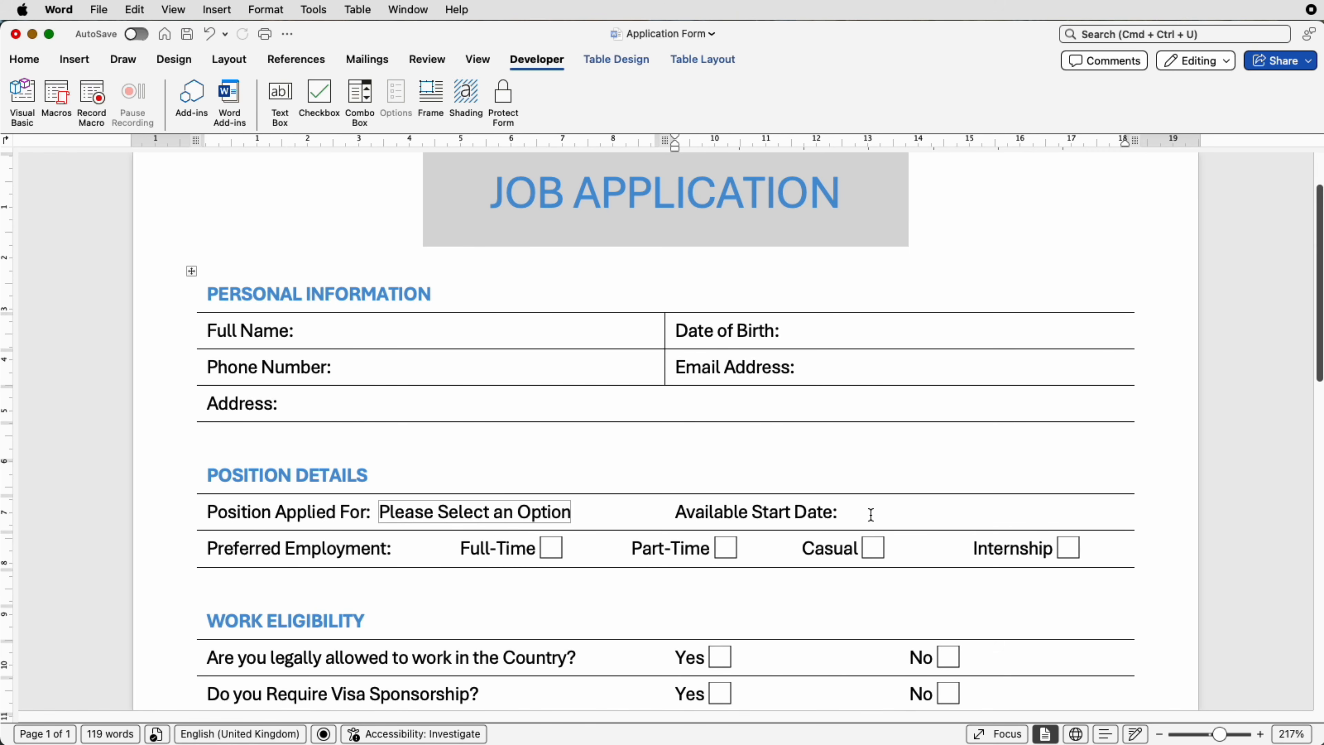
left_click(515, 105)
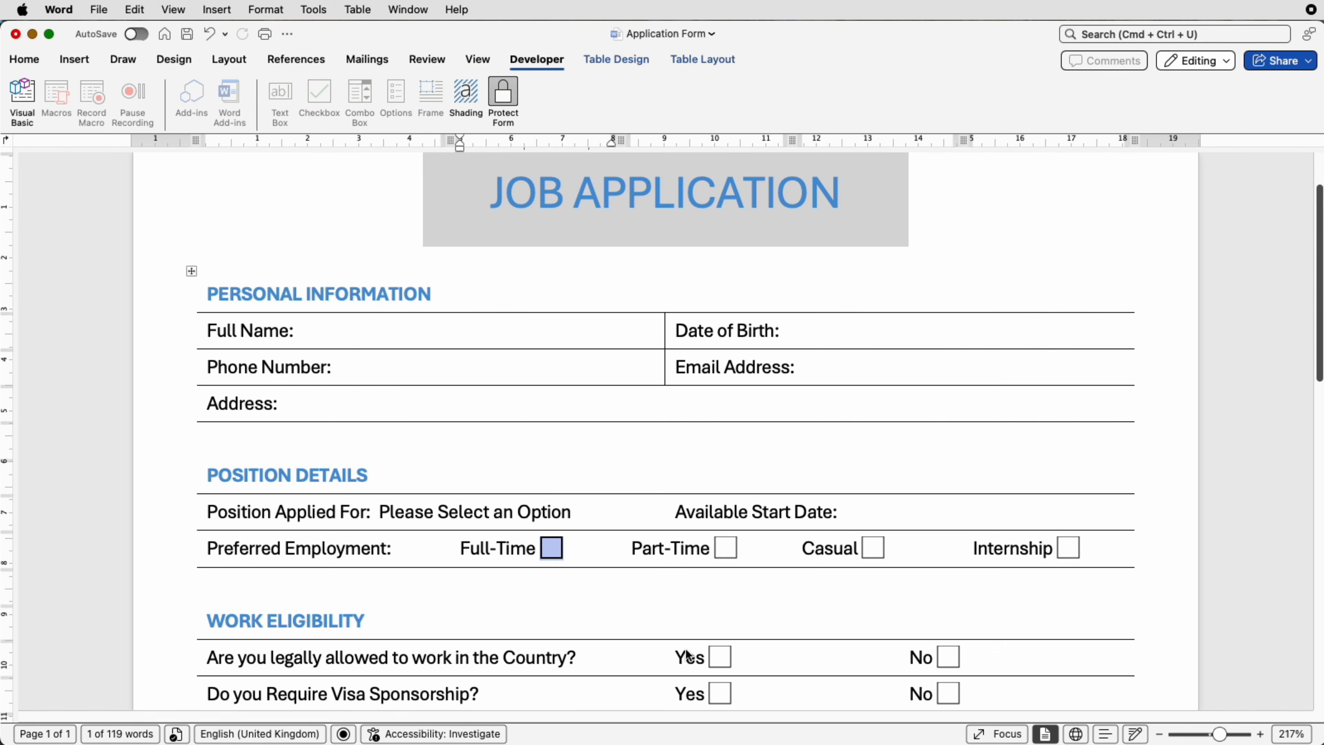
left_click(545, 513)
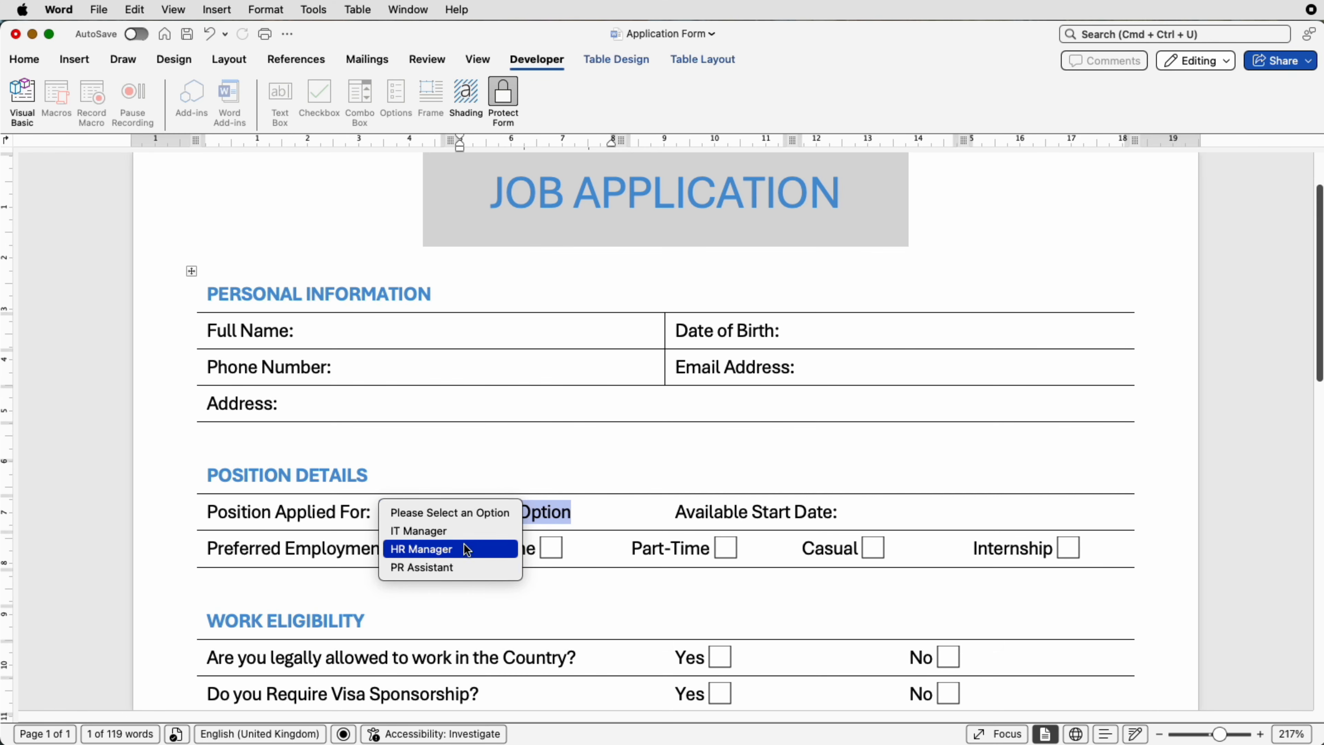
left_click(625, 461)
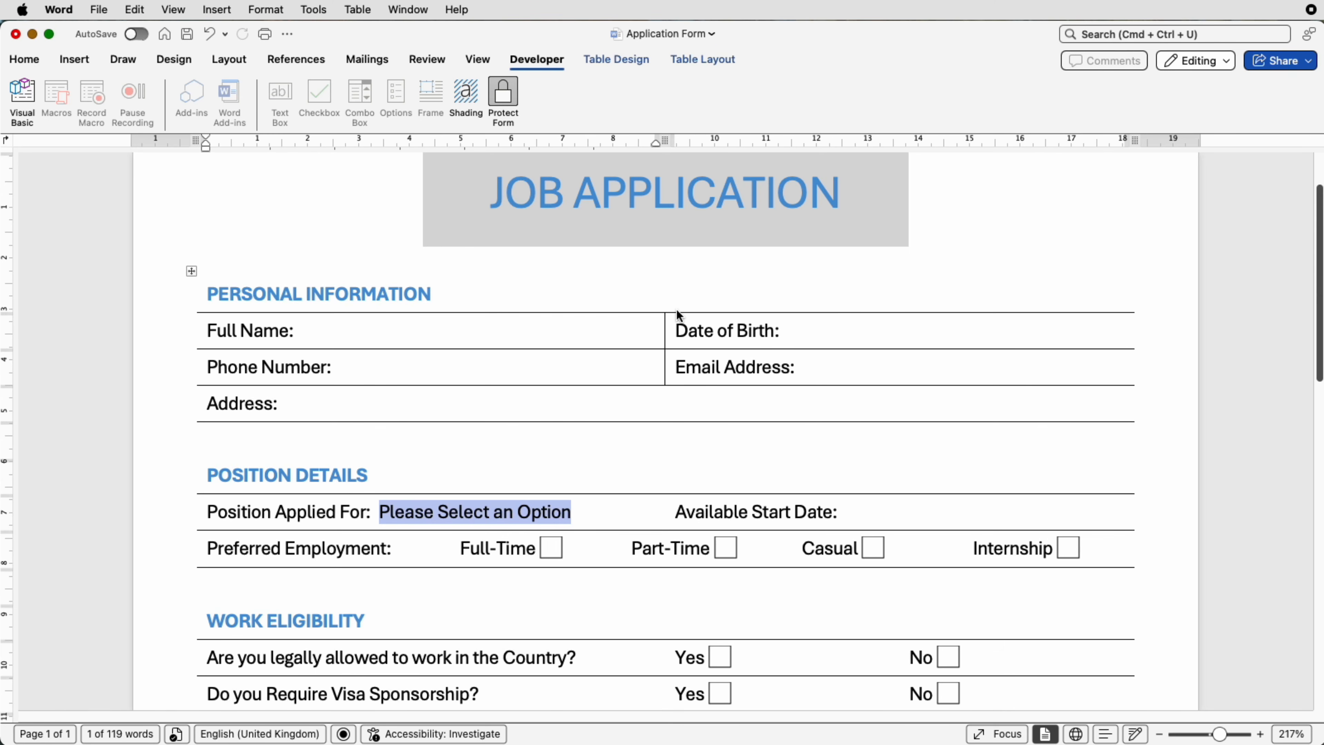
key("Tab")
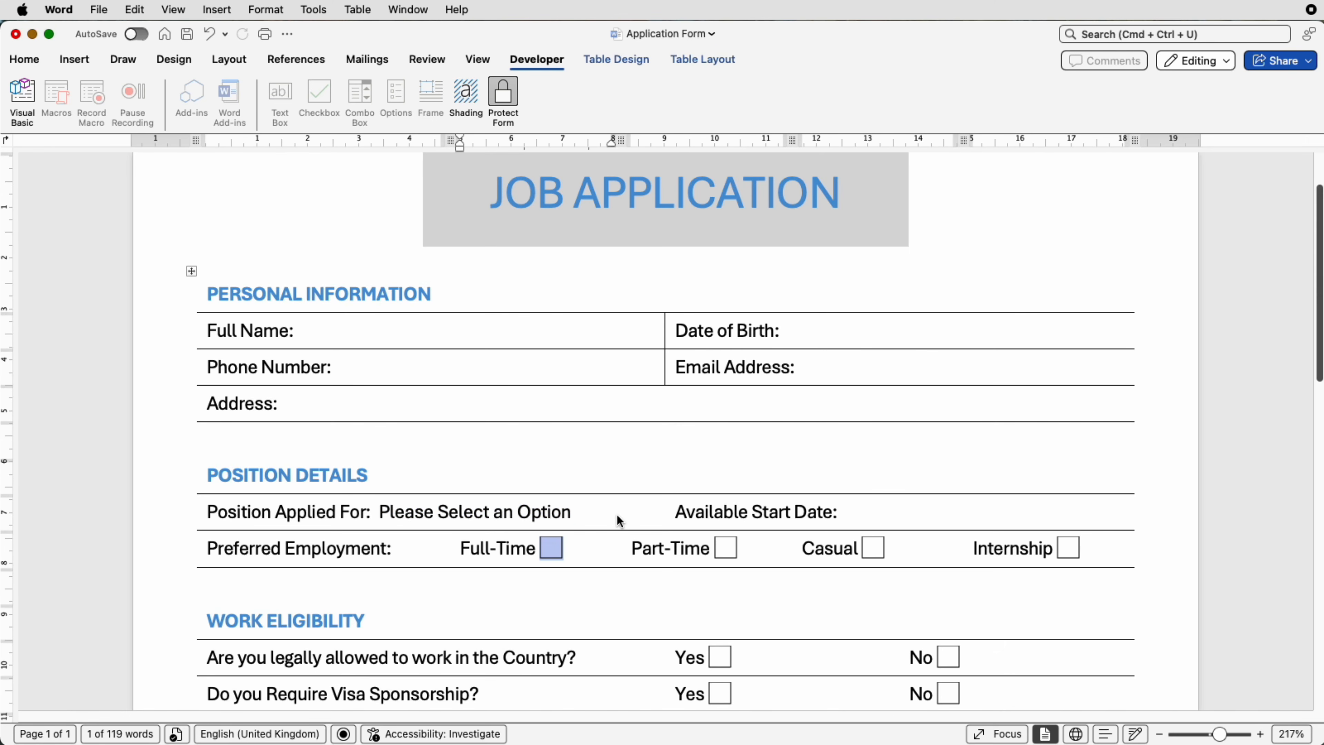